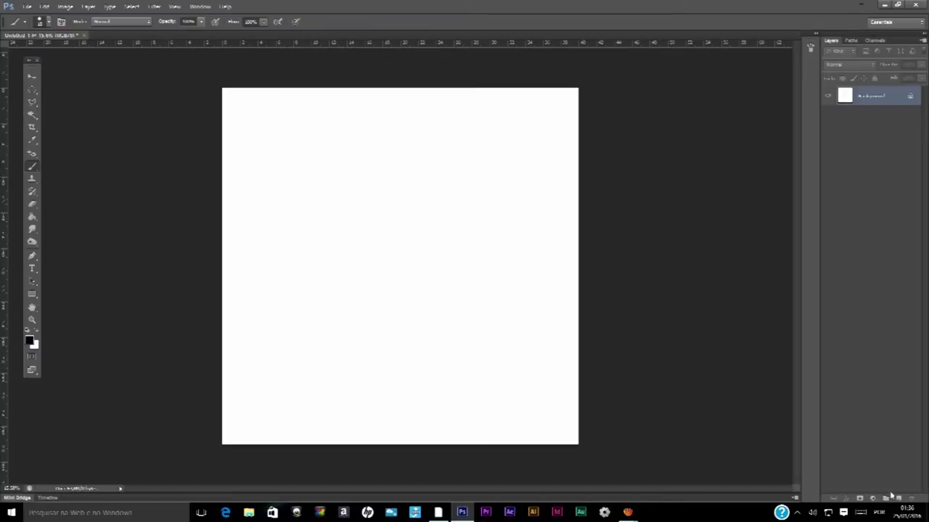
# Add an empty Layer 1 above the white Background layer.
pyautogui.click(898, 499)
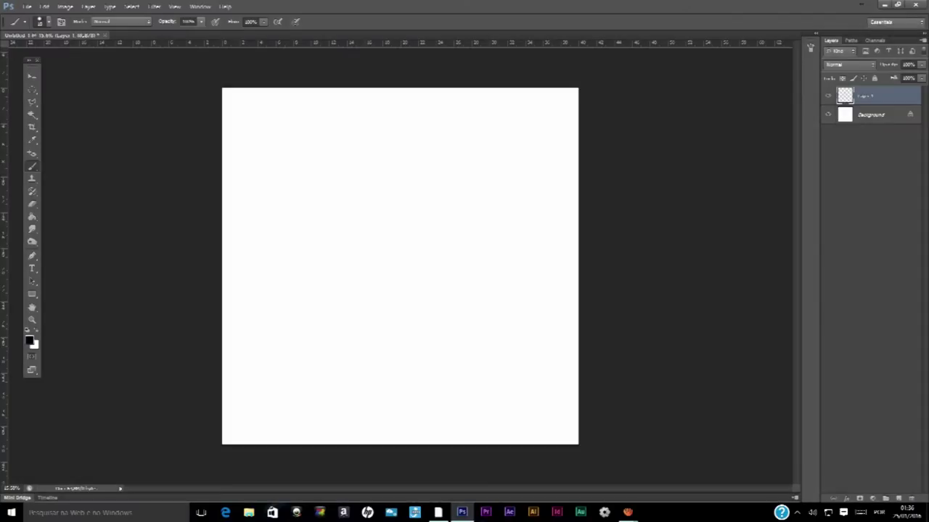
# Brush-paint a black curled flourish on Layer 1, then duplicate it as Layer 1 copy.
pyautogui.moveTo(367, 165); pyautogui.dragTo(355, 284)
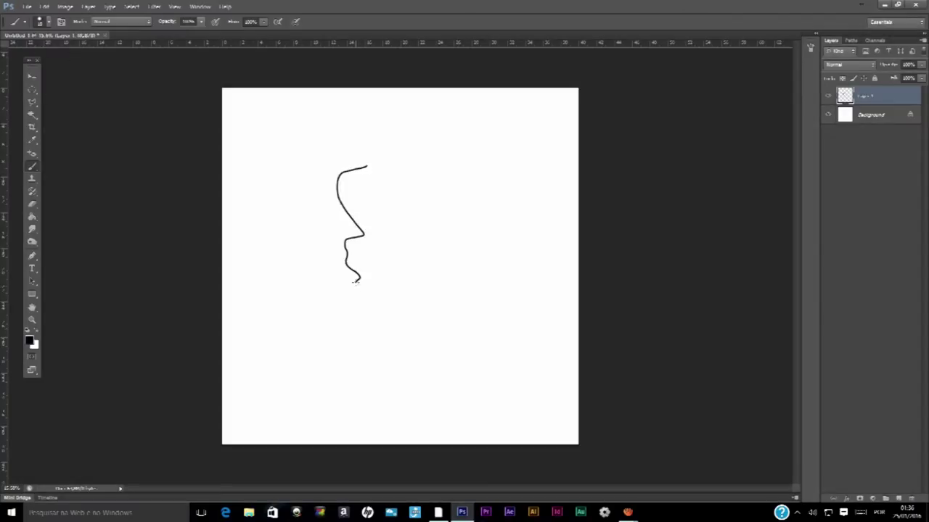
pyautogui.hotkey('ctrl', 'z')
pyautogui.moveTo(330, 179)
pyautogui.mouseDown()
pyautogui.moveTo(351, 234)
pyautogui.moveTo(341, 222)
pyautogui.mouseUp()
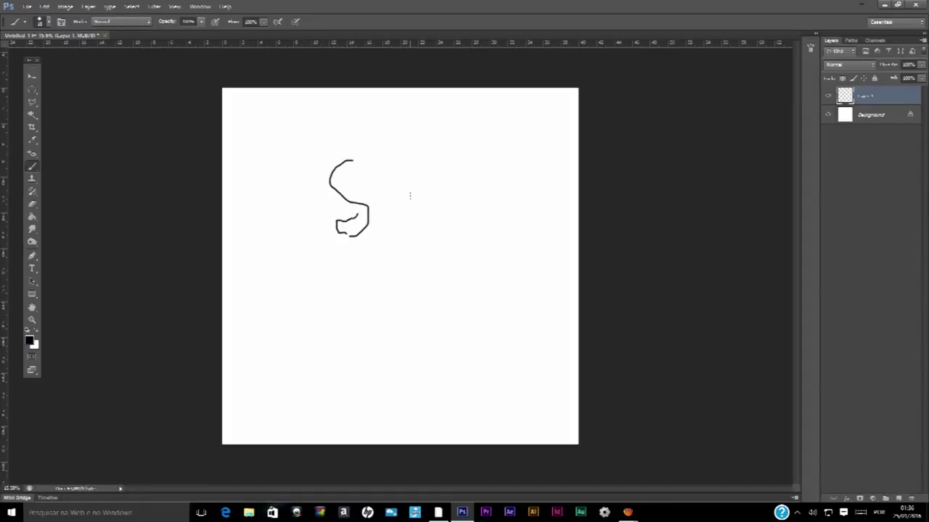
pyautogui.hotkey('ctrl', 'z')
pyautogui.hotkey('ctrl', 'alt', 'z')
pyautogui.moveTo(335, 171); pyautogui.dragTo(361, 232)
pyautogui.hotkey('ctrl', 'z')
pyautogui.moveTo(354, 165); pyautogui.dragTo(383, 230)
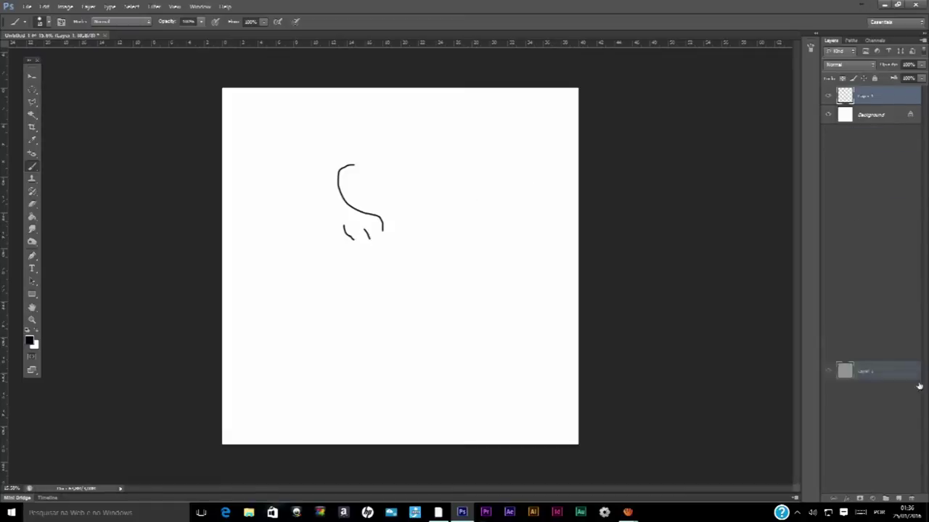
pyautogui.moveTo(906, 100); pyautogui.dragTo(898, 499)
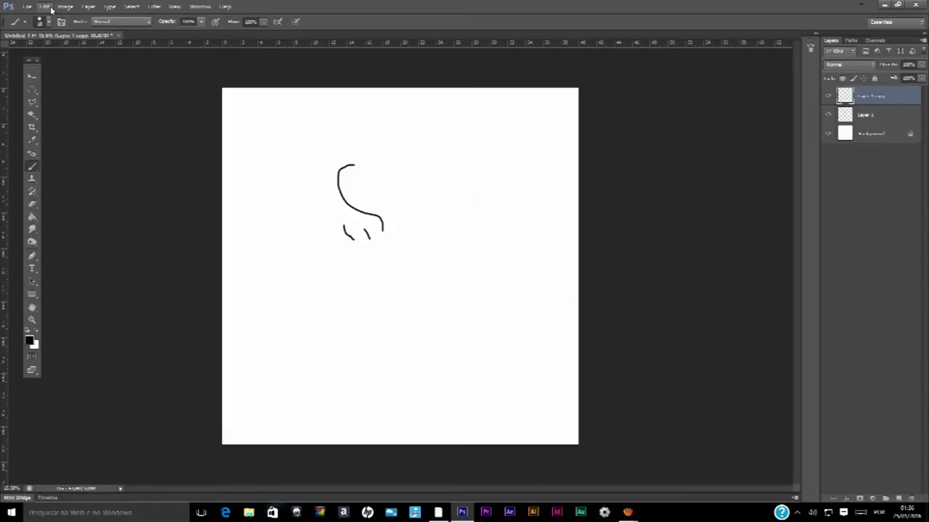
# Flip the flourish copy horizontally, then duplicate the pair and flip it vertically.
pyautogui.click(45, 5)
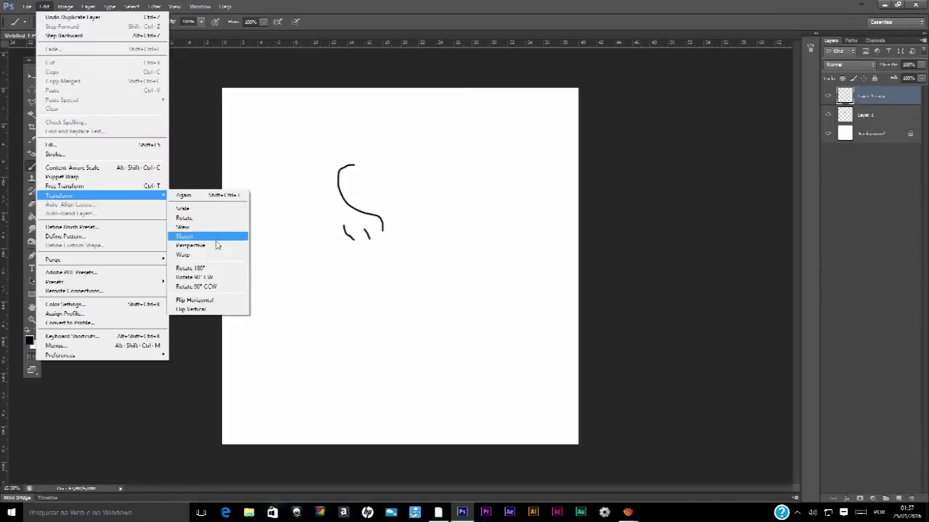
pyautogui.click(221, 300)
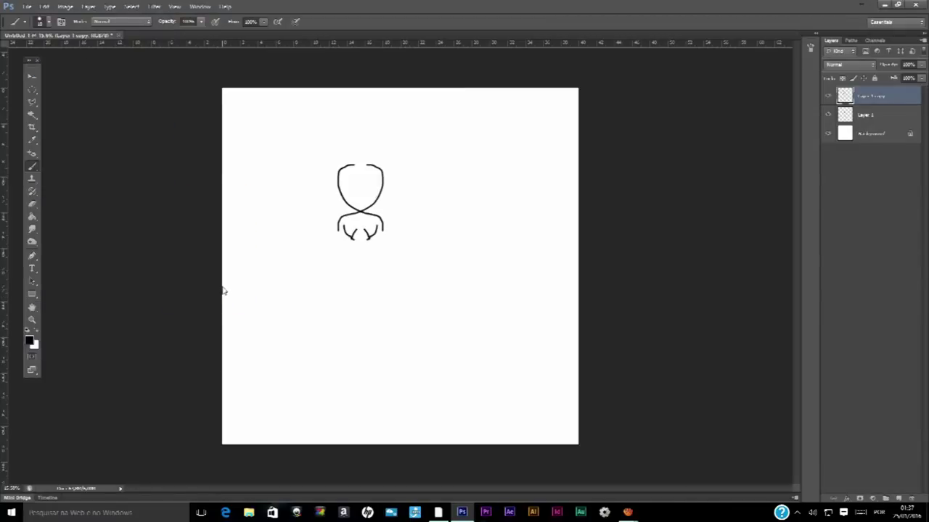
pyautogui.keyDown('shift'); pyautogui.click(872, 118); pyautogui.keyUp('shift')
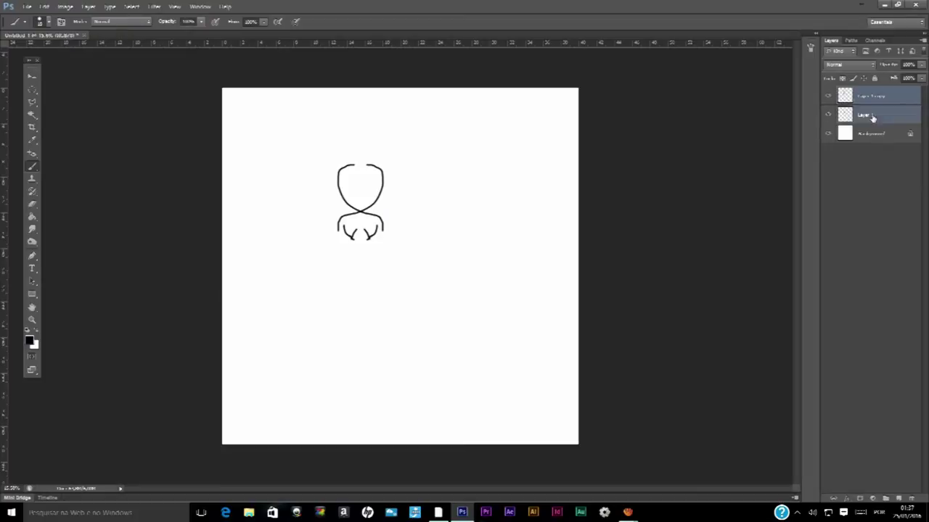
pyautogui.moveTo(883, 116); pyautogui.dragTo(897, 494)
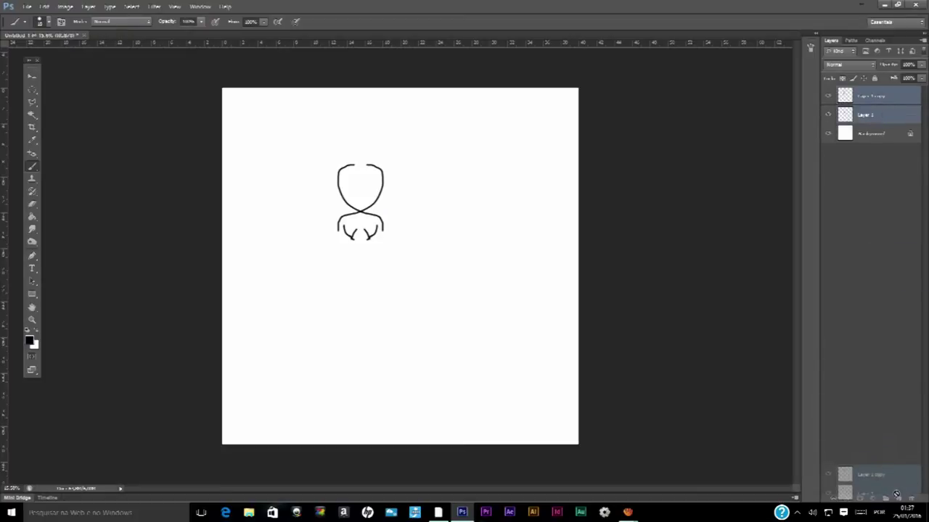
pyautogui.click(44, 6)
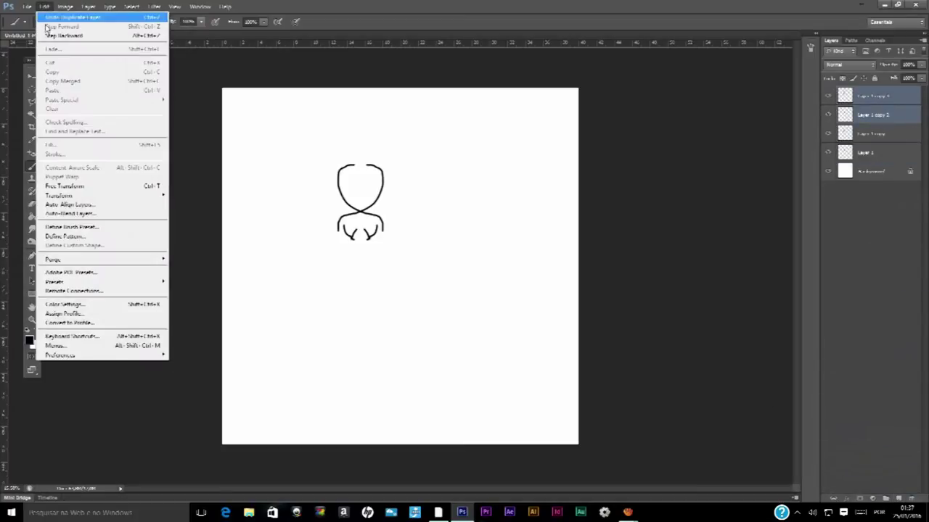
pyautogui.moveTo(60, 195)
pyautogui.click(219, 313)
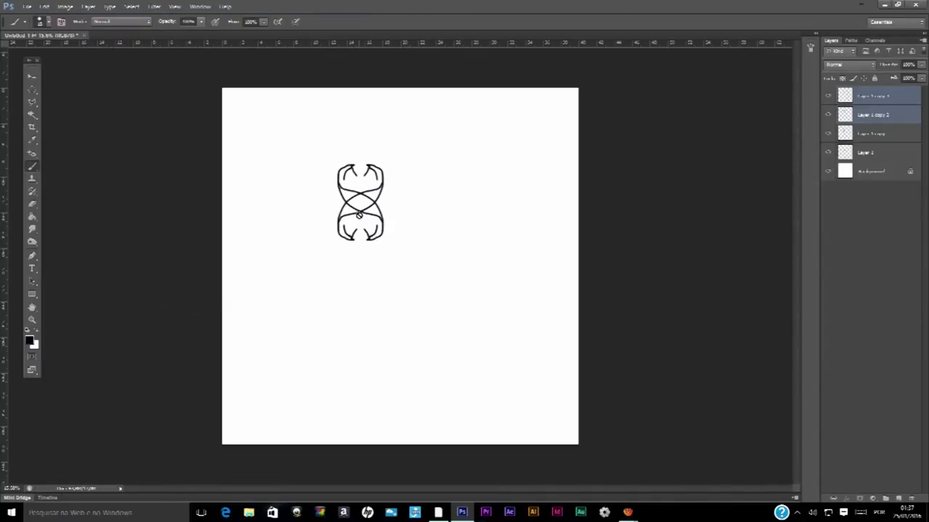
# Merge the four flourish layers into one ornament and duplicate it.
pyautogui.click(890, 97)
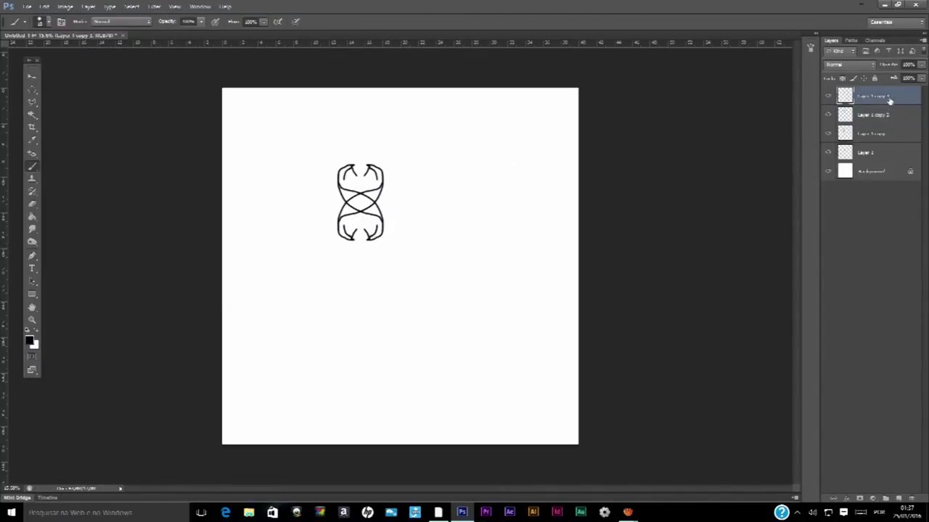
pyautogui.keyDown('shift'); pyautogui.click(889, 153); pyautogui.keyUp('shift')
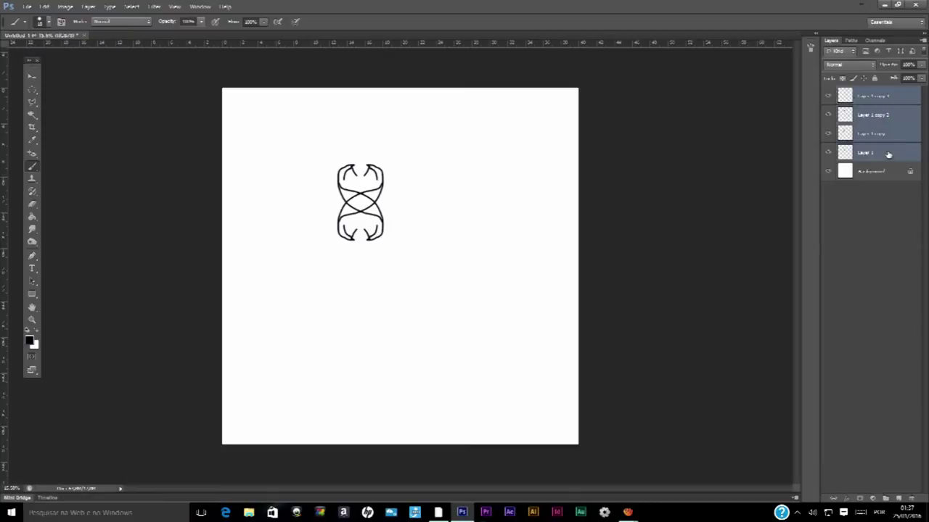
pyautogui.hotkey('ctrl', 'e')
pyautogui.moveTo(879, 98)
pyautogui.mouseDown()
pyautogui.moveTo(905, 327)
pyautogui.moveTo(898, 499)
pyautogui.mouseUp()
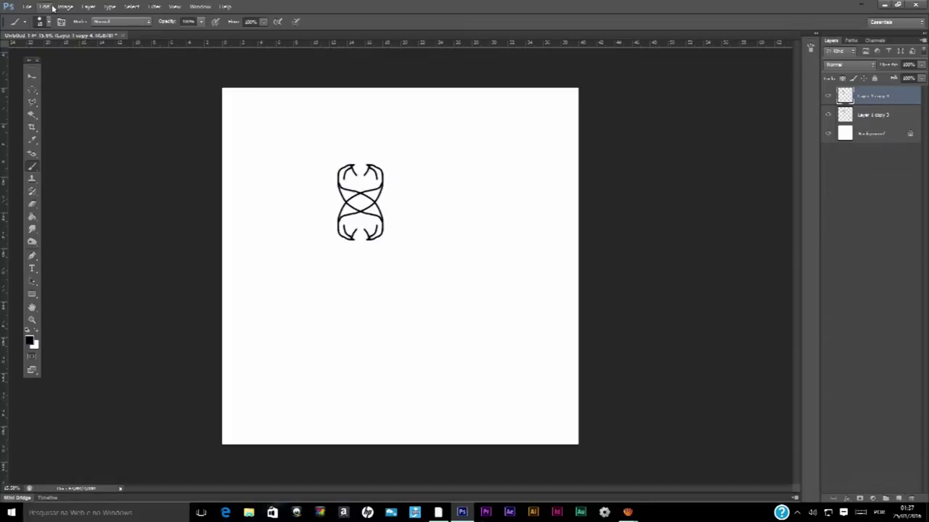
# Rotate the duplicate ornament 90° clockwise and duplicate that layer.
pyautogui.click(45, 6)
pyautogui.moveTo(59, 195)
pyautogui.click(226, 277)
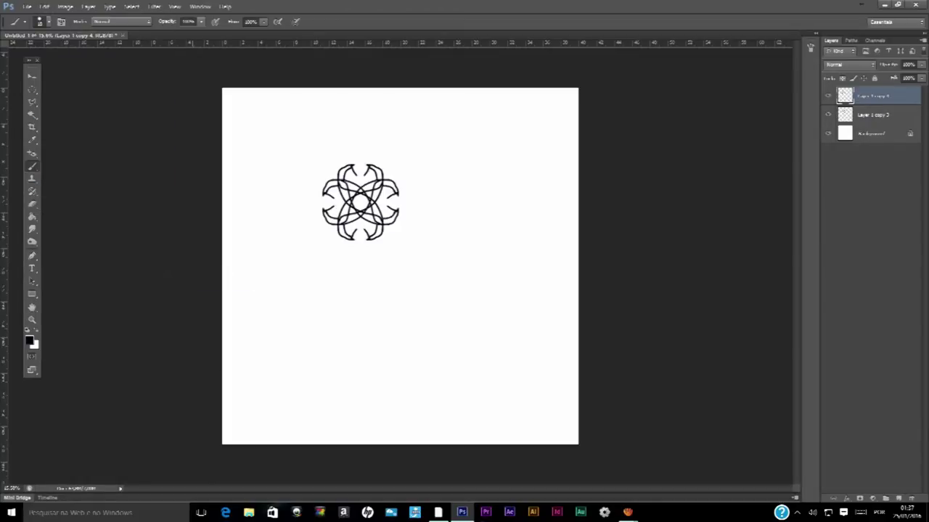
pyautogui.moveTo(886, 89); pyautogui.dragTo(895, 499)
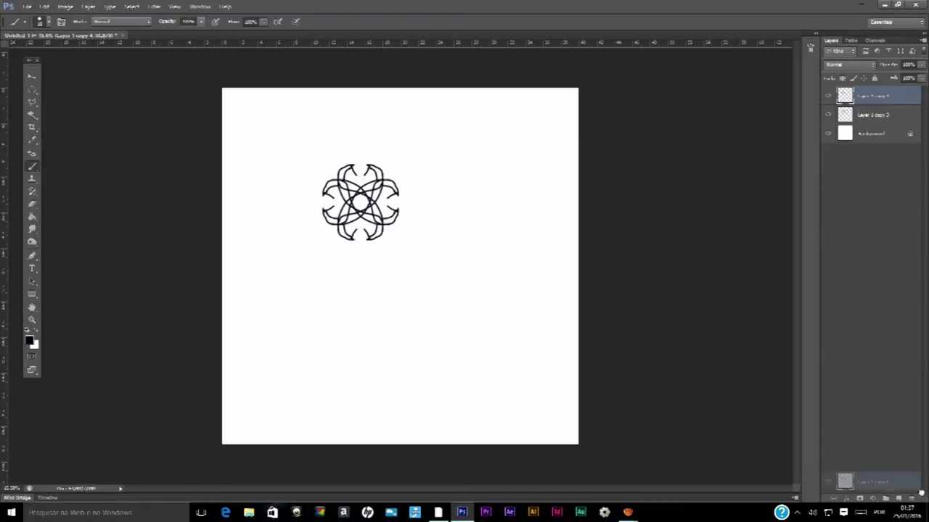
# Rotate the new ornament copy by 15° with Free Transform and apply it.
pyautogui.click(44, 6)
pyautogui.moveTo(72, 195)
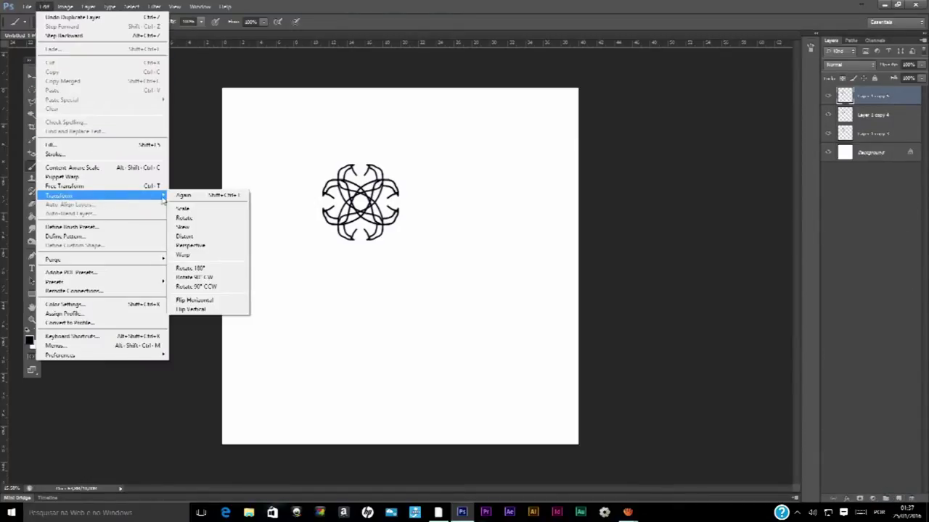
pyautogui.click(203, 220)
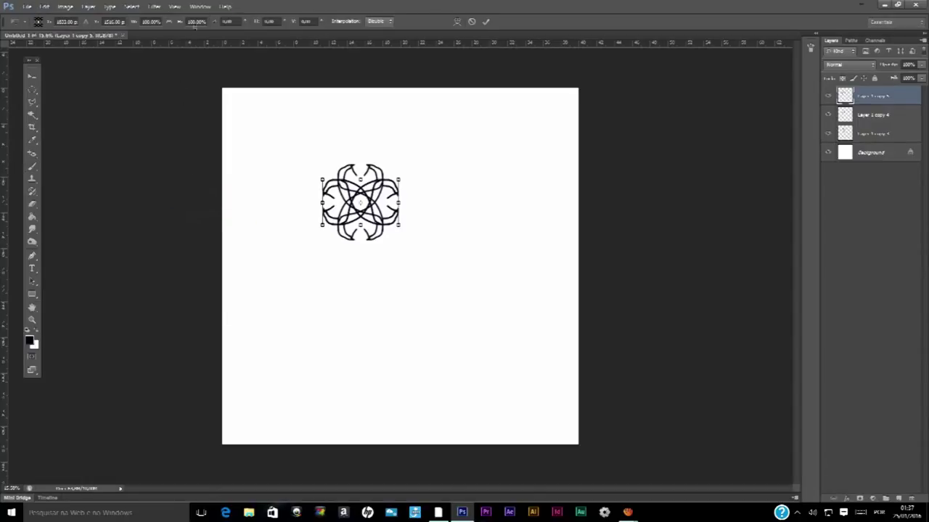
pyautogui.click(224, 21)
pyautogui.write('15')
pyautogui.press('Return')
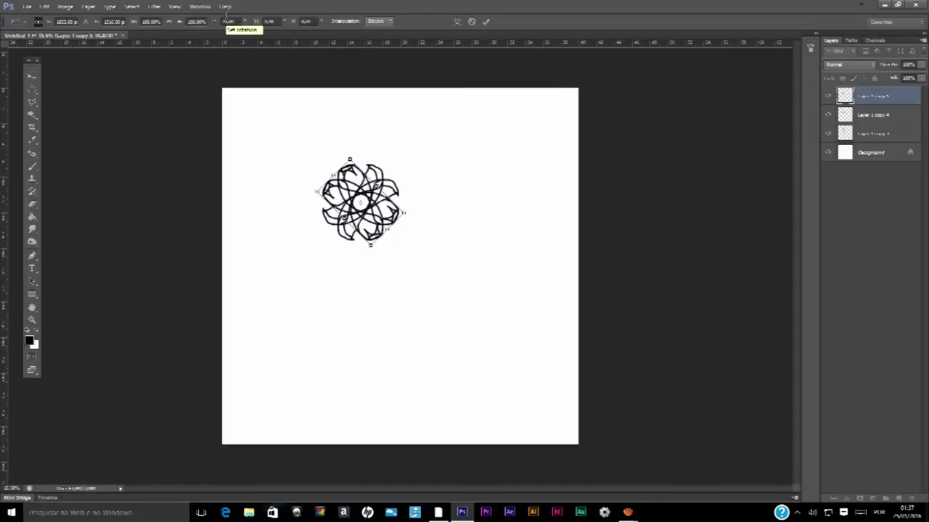
pyautogui.click(32, 74)
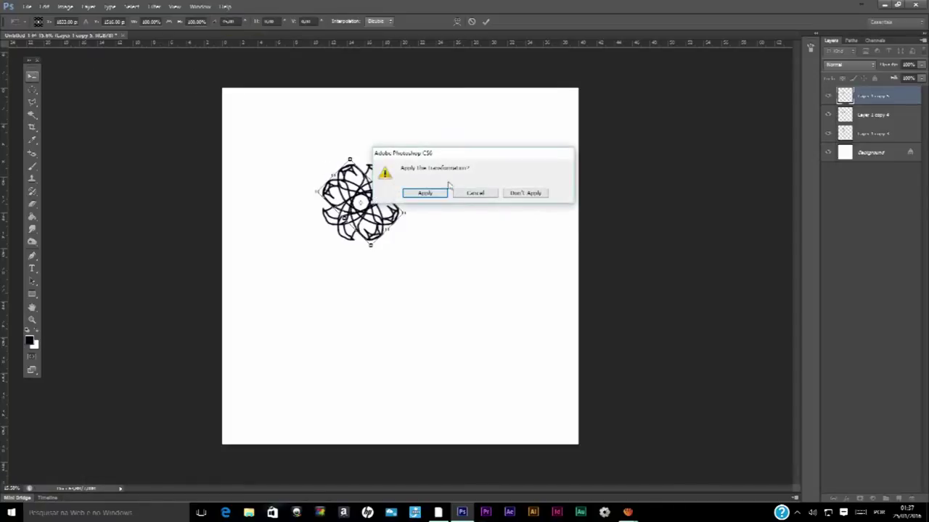
pyautogui.click(429, 196)
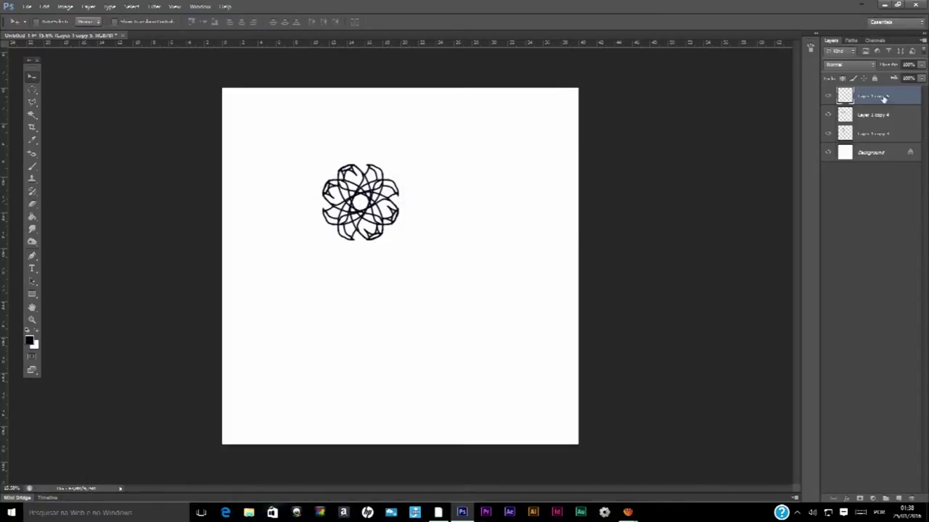
pyautogui.moveTo(392, 178); pyautogui.dragTo(316, 154)
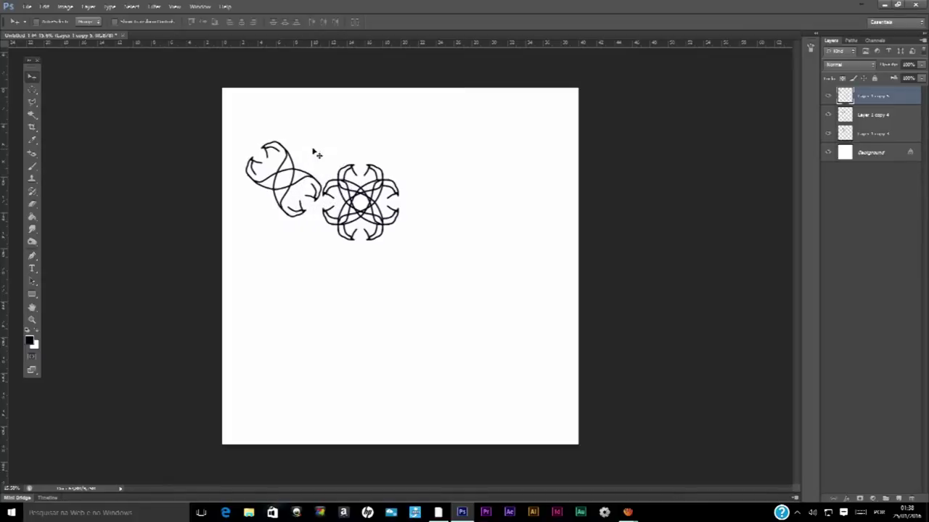
pyautogui.hotkey('ctrl', 'z')
# Duplicate the top ornament, flip the copy horizontally, and add a new empty layer.
pyautogui.moveTo(889, 101); pyautogui.dragTo(899, 499)
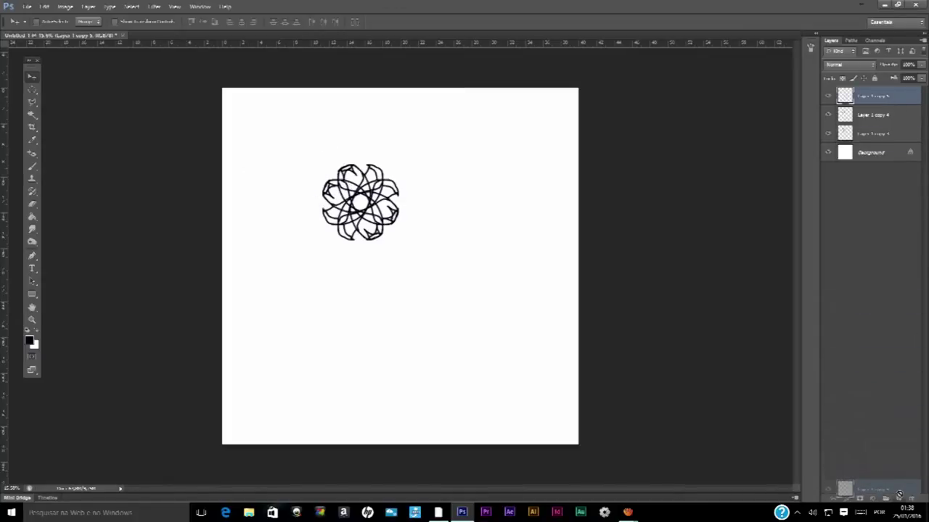
pyautogui.click(44, 7)
pyautogui.moveTo(59, 196)
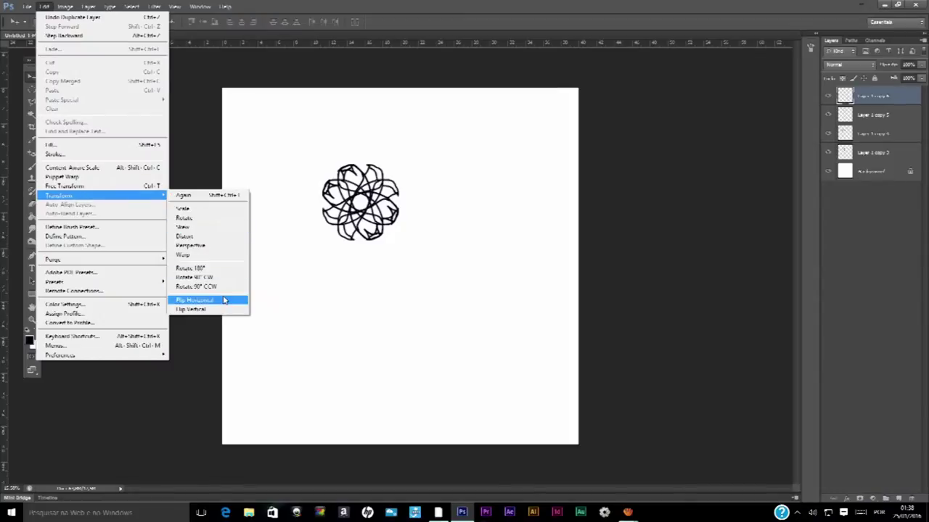
pyautogui.click(225, 300)
pyautogui.scroll(1, 331, 180)
pyautogui.scroll(2, 351, 174)
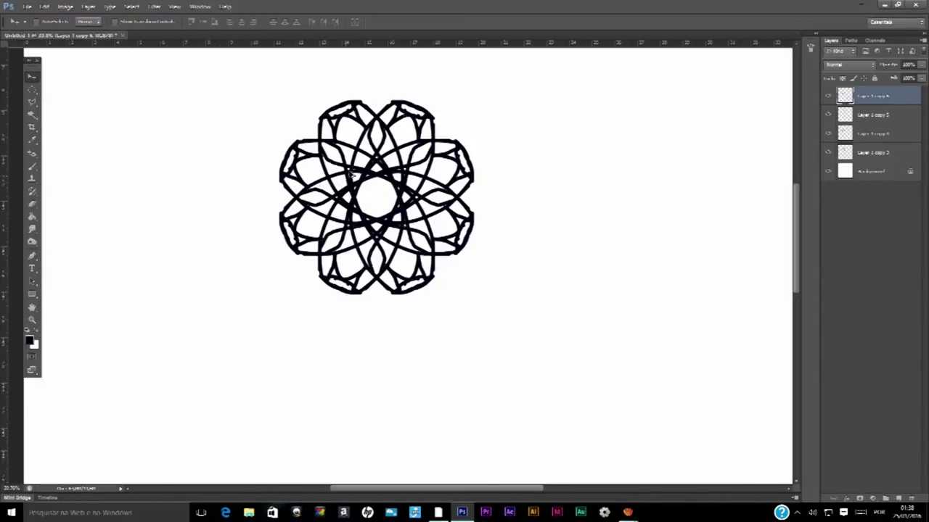
pyautogui.scroll(-2, 446, 138)
pyautogui.scroll(-1, 443, 132)
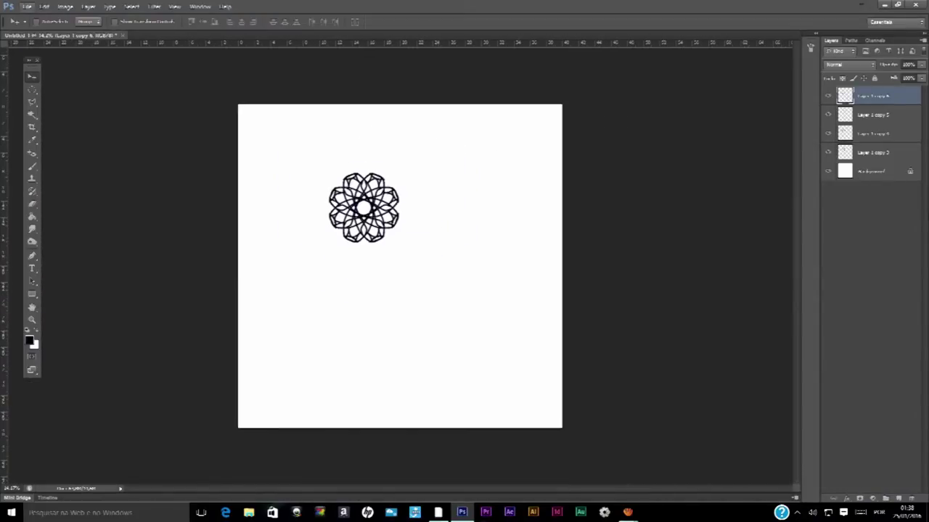
pyautogui.click(898, 500)
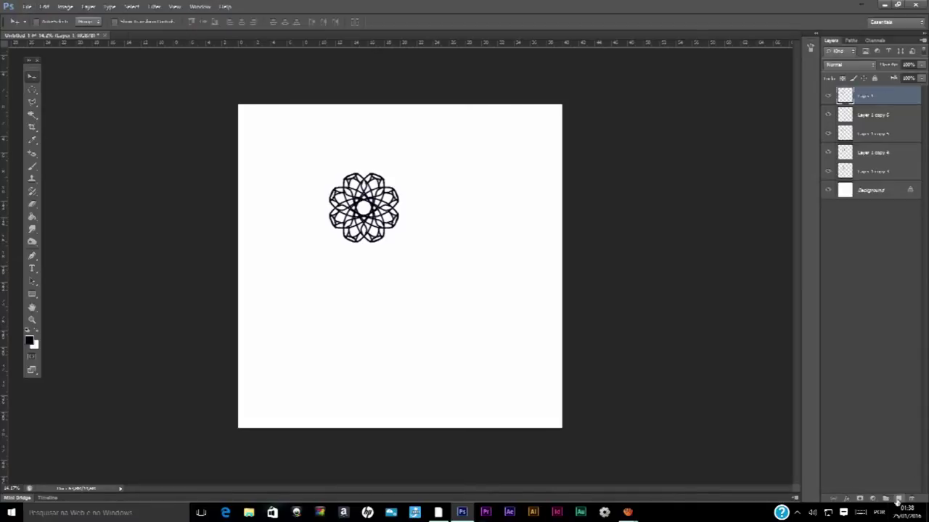
# Brush-paint a looped flourish with a short curved stroke below the rosette.
pyautogui.click(32, 166)
pyautogui.moveTo(307, 332); pyautogui.dragTo(298, 356)
pyautogui.moveTo(358, 344); pyautogui.dragTo(339, 371)
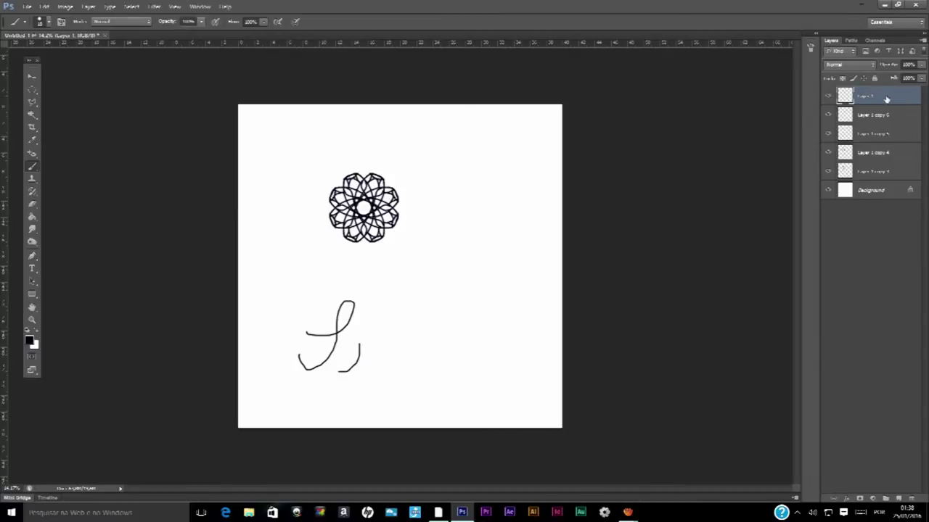
# Merge the four rosette layers and move the rosette to the canvas's top-left.
pyautogui.click(878, 120)
pyautogui.keyDown('shift'); pyautogui.click(890, 174); pyautogui.keyUp('shift')
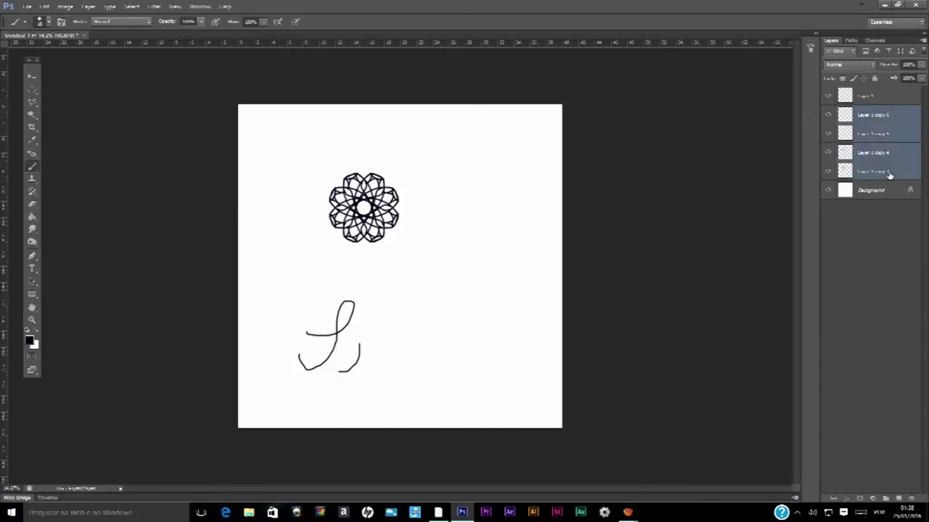
pyautogui.hotkey('ctrl', 'e')
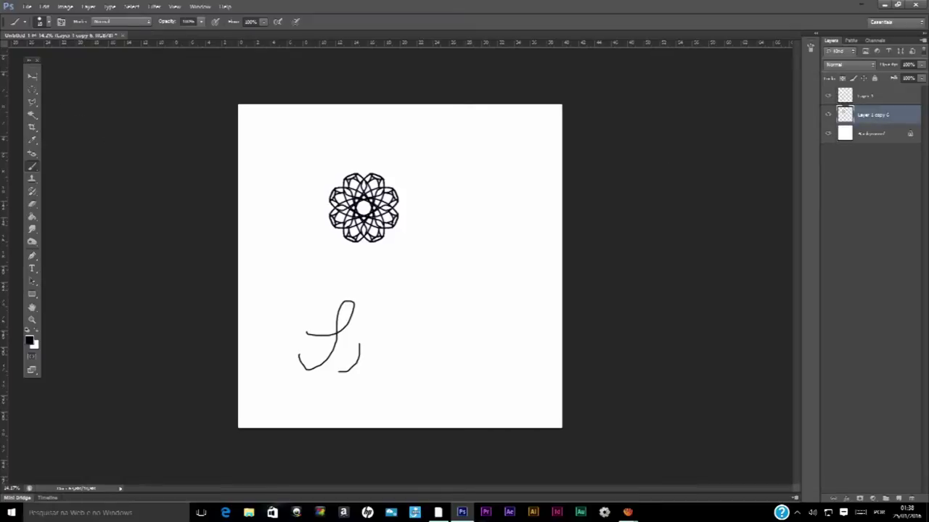
pyautogui.press('v')
pyautogui.moveTo(398, 239); pyautogui.dragTo(323, 187)
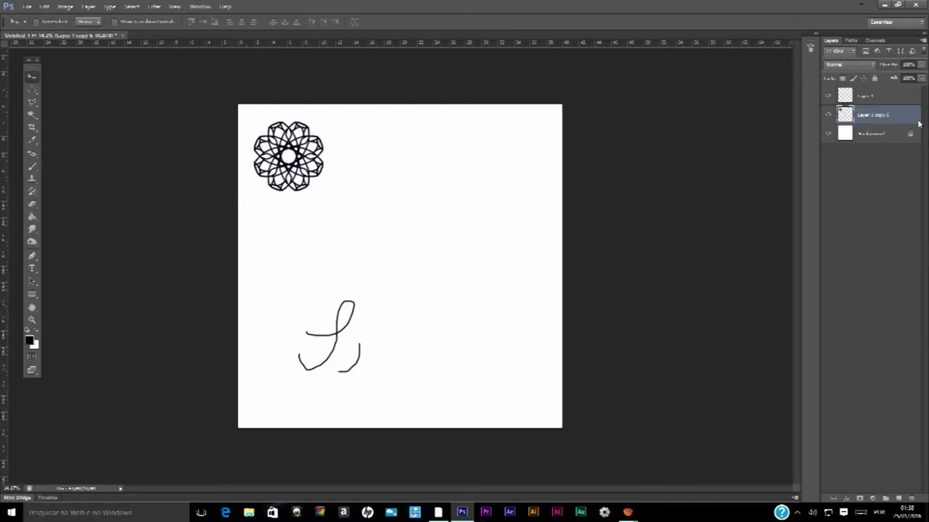
# Duplicate the stroke layer, flip the copy horizontally, and duplicate both stroke layers.
pyautogui.click(892, 106)
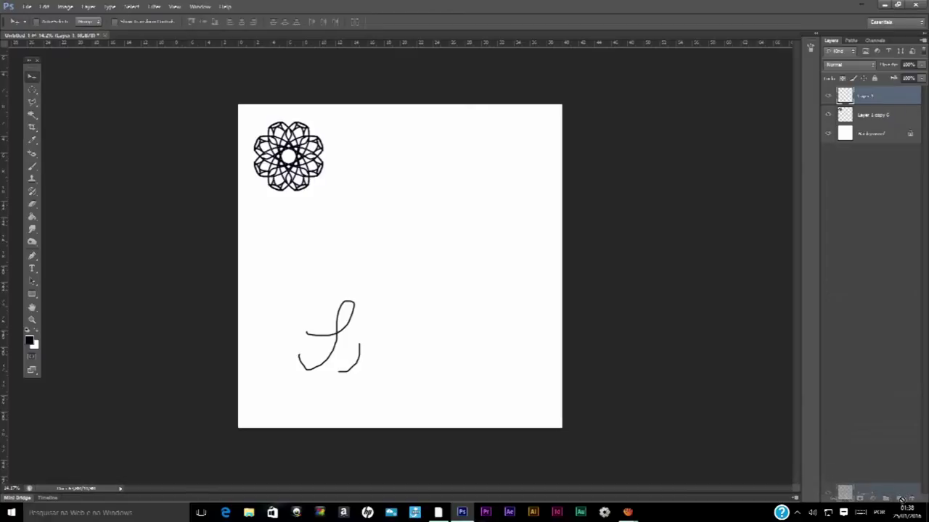
pyautogui.moveTo(892, 106); pyautogui.dragTo(899, 499)
pyautogui.click(44, 6)
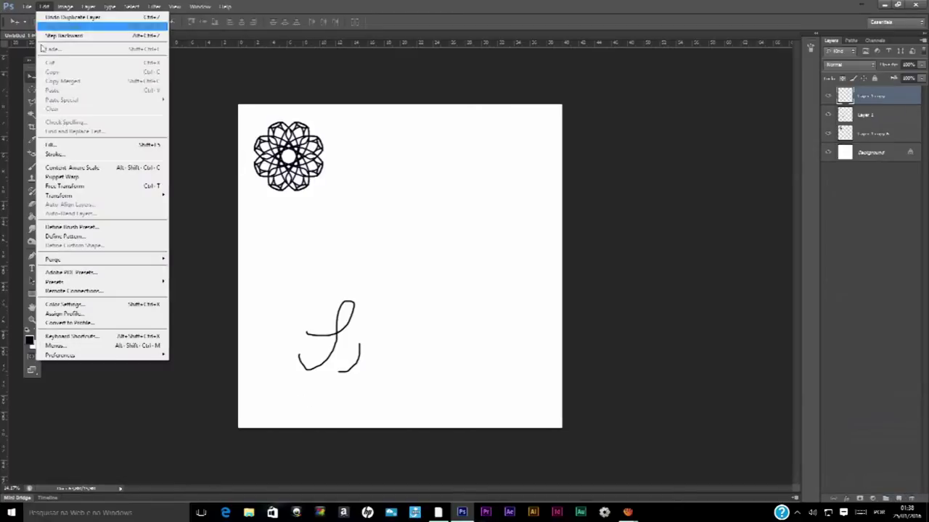
pyautogui.moveTo(65, 195)
pyautogui.click(212, 303)
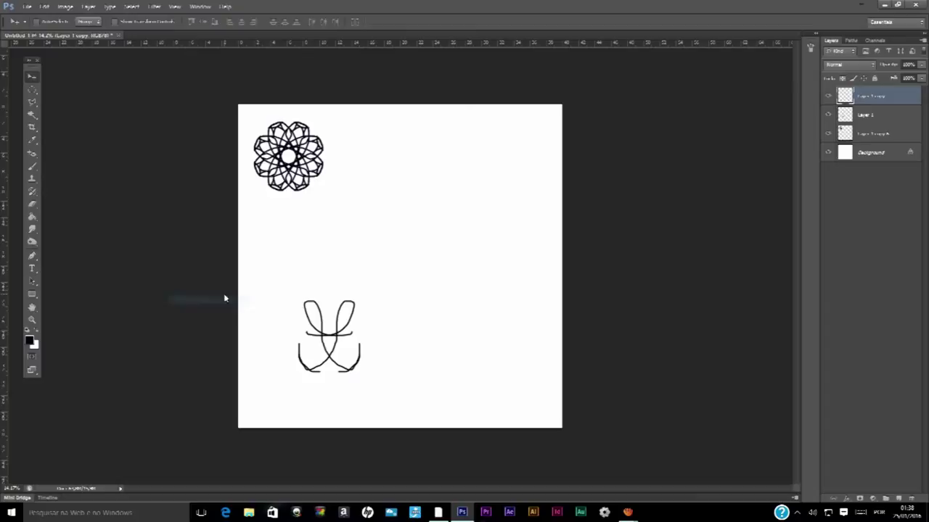
pyautogui.keyDown('shift'); pyautogui.click(880, 121); pyautogui.keyUp('shift')
pyautogui.moveTo(880, 122); pyautogui.dragTo(900, 497)
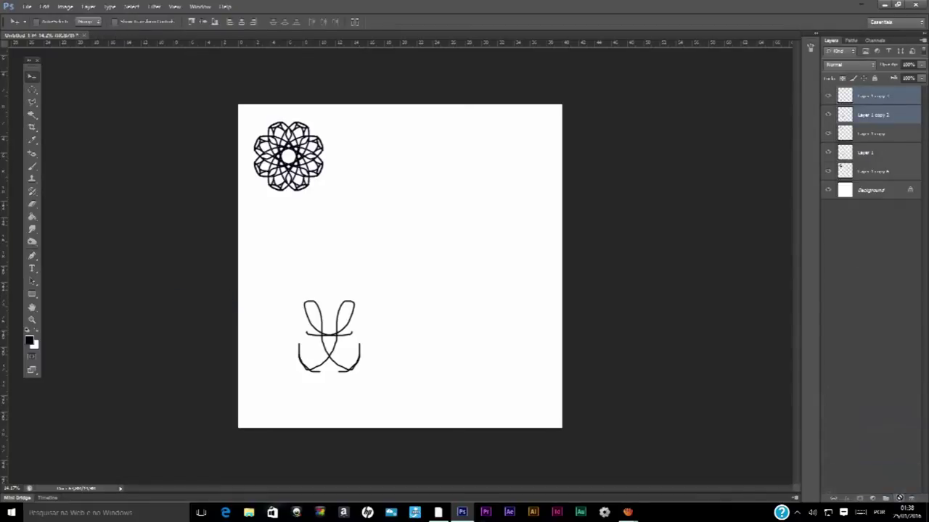
# Flip the duplicated strokes vertically, merge all four, and duplicate the merged ornament.
pyautogui.click(45, 6)
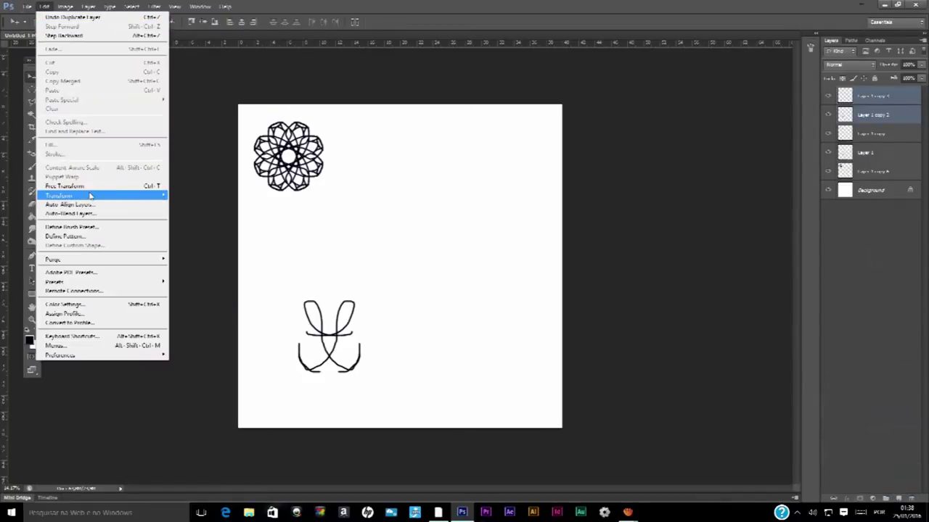
pyautogui.moveTo(66, 195)
pyautogui.click(209, 308)
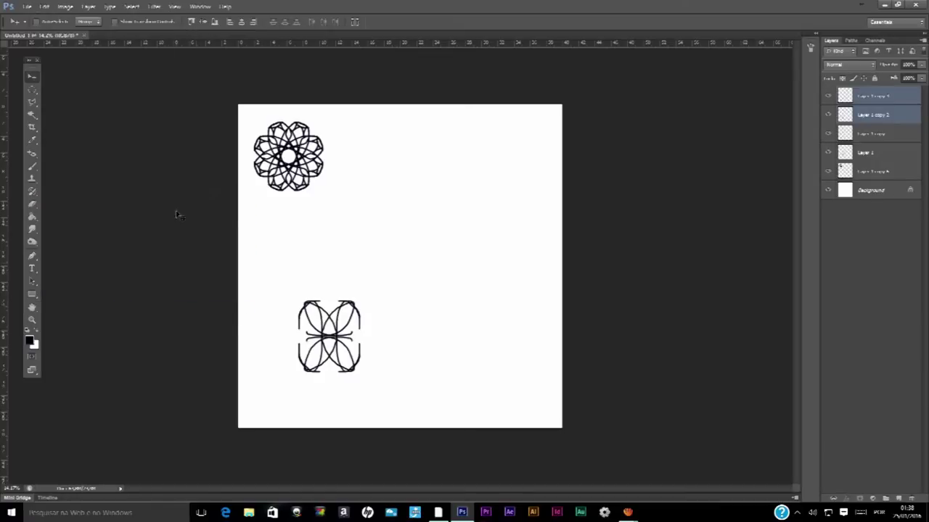
pyautogui.keyDown('shift'); pyautogui.click(885, 152); pyautogui.keyUp('shift')
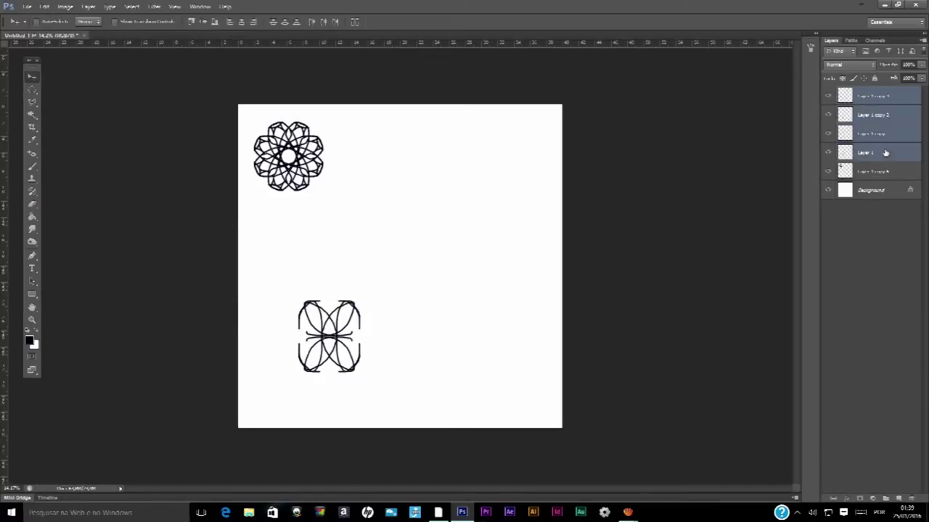
pyautogui.hotkey('ctrl', 'e')
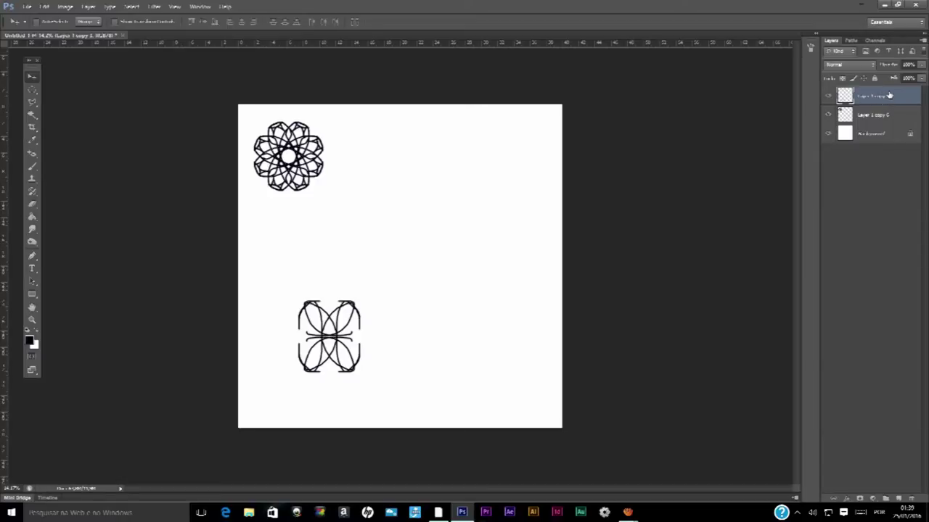
pyautogui.moveTo(889, 96); pyautogui.dragTo(898, 497)
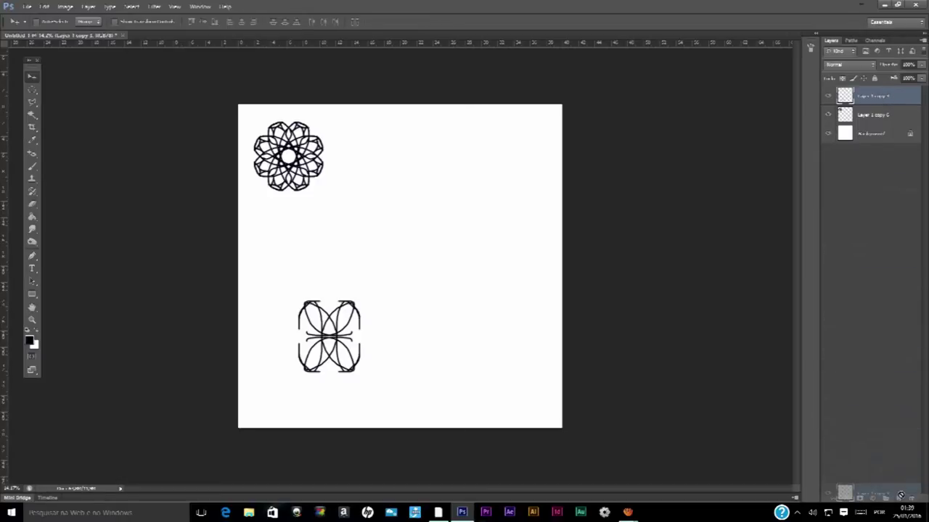
# Rotate the ornament copy 90° and duplicate it again.
pyautogui.click(44, 6)
pyautogui.moveTo(60, 196)
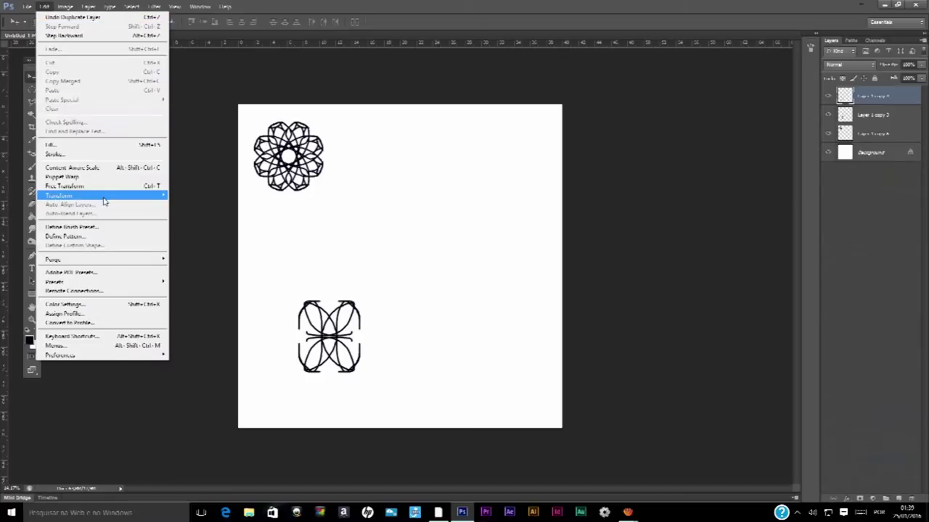
pyautogui.click(194, 277)
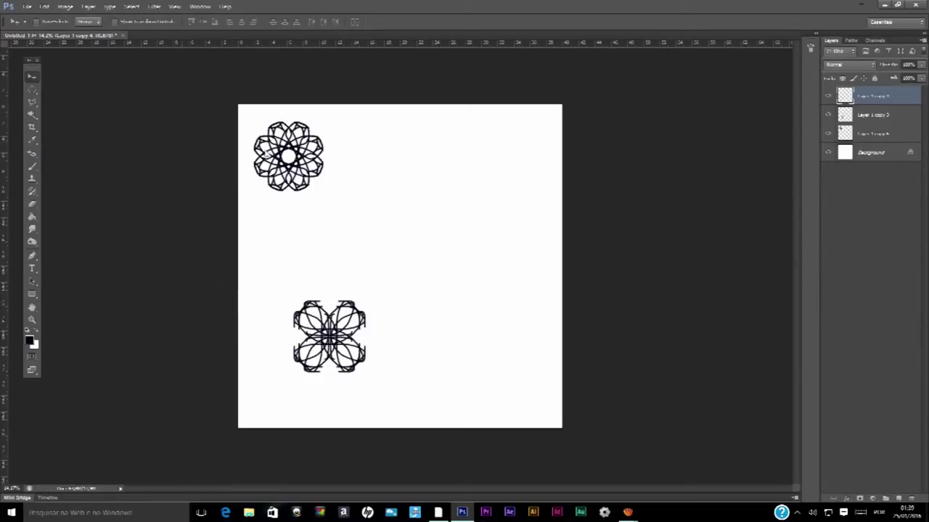
pyautogui.moveTo(898, 101); pyautogui.dragTo(901, 498)
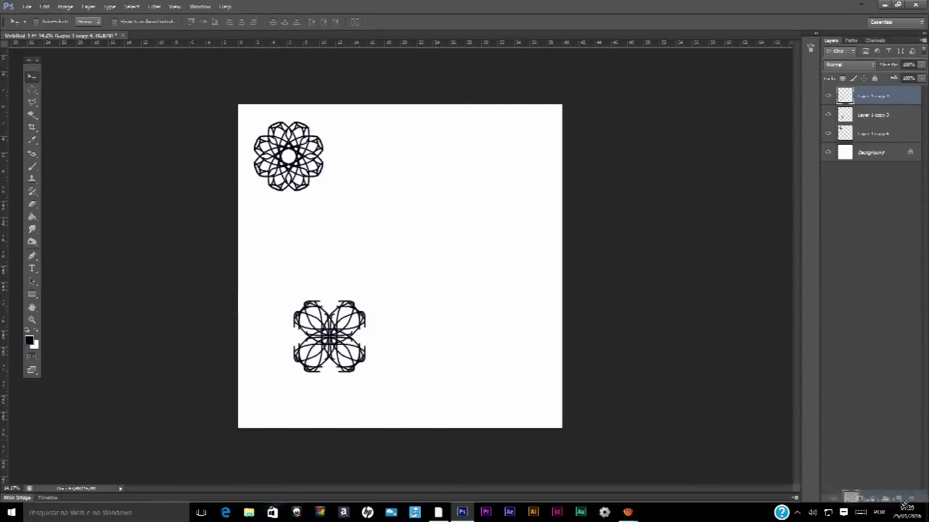
# Rotate the newest ornament copy by 45°, apply it, and duplicate the rotated layer.
pyautogui.click(44, 6)
pyautogui.moveTo(101, 196)
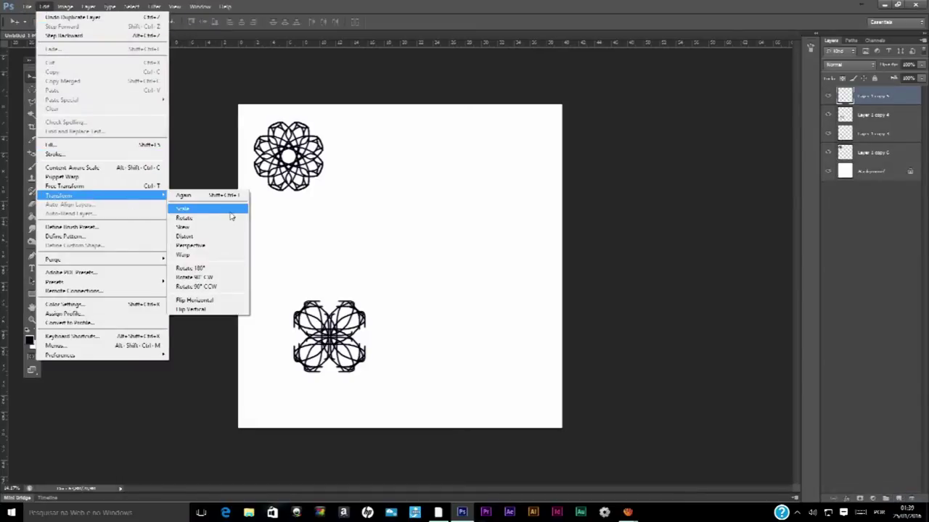
pyautogui.click(199, 219)
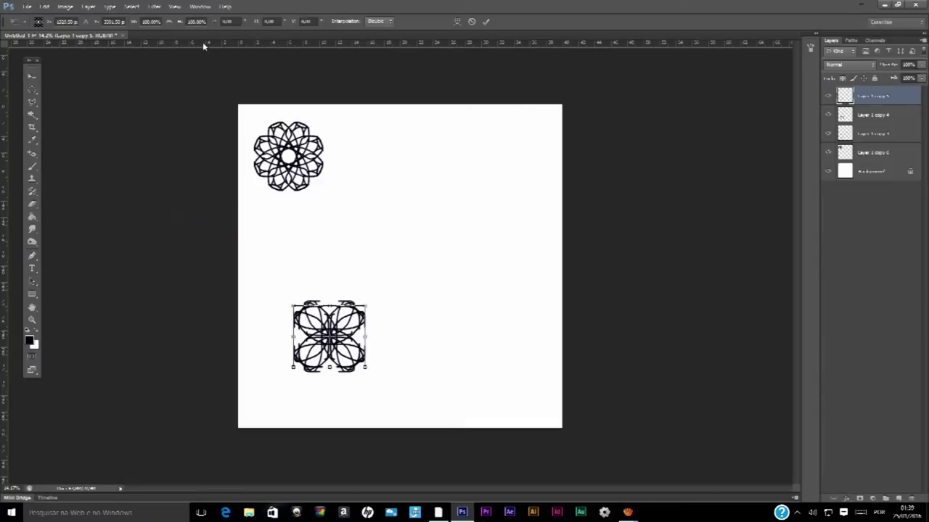
pyautogui.click(225, 21)
pyautogui.write('45')
pyautogui.press('Return')
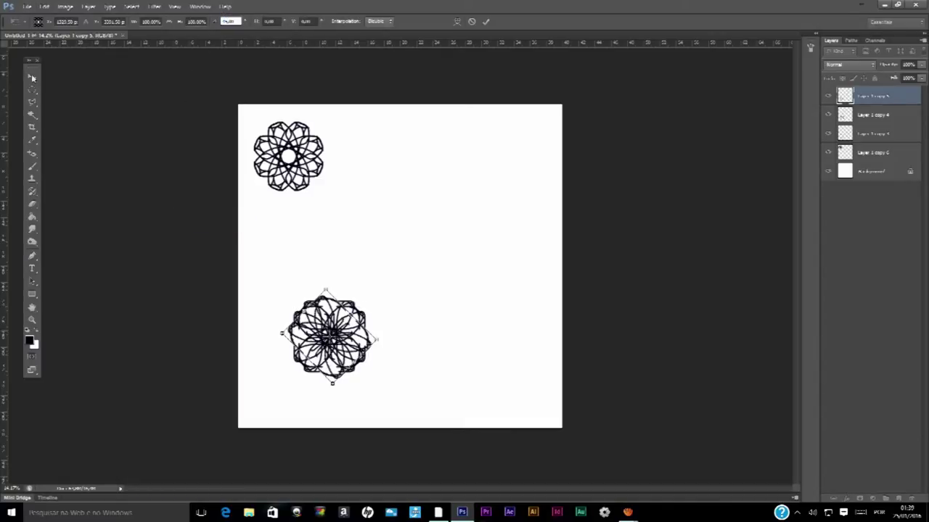
pyautogui.click(32, 78)
pyautogui.press('Return')
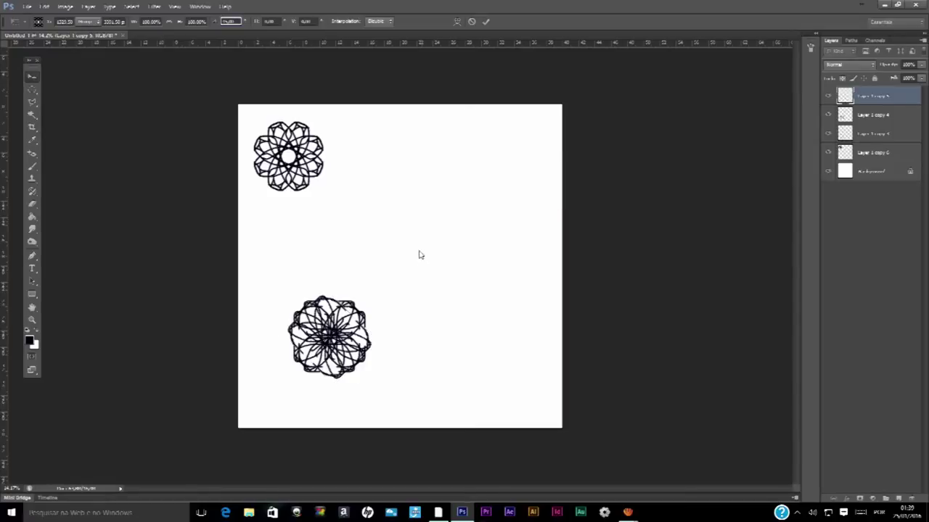
pyautogui.moveTo(414, 268); pyautogui.dragTo(469, 222)
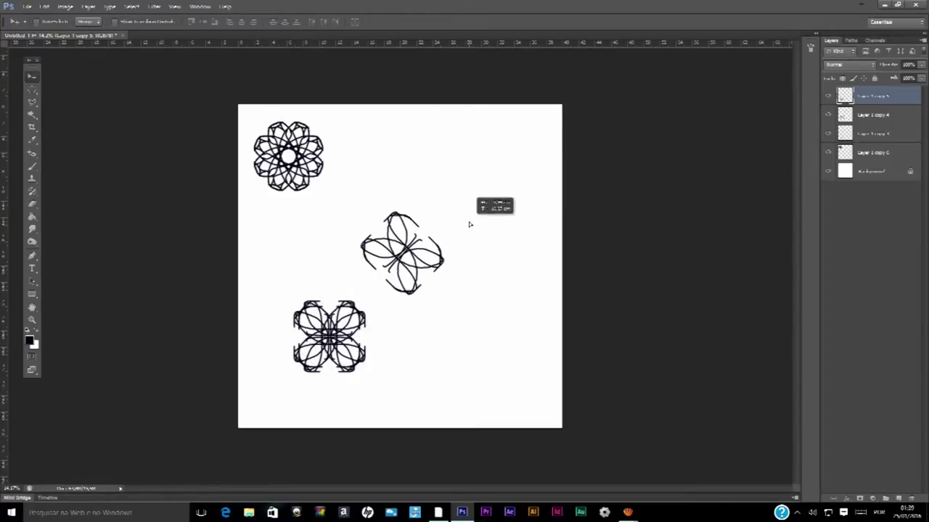
pyautogui.hotkey('ctrl', 'z')
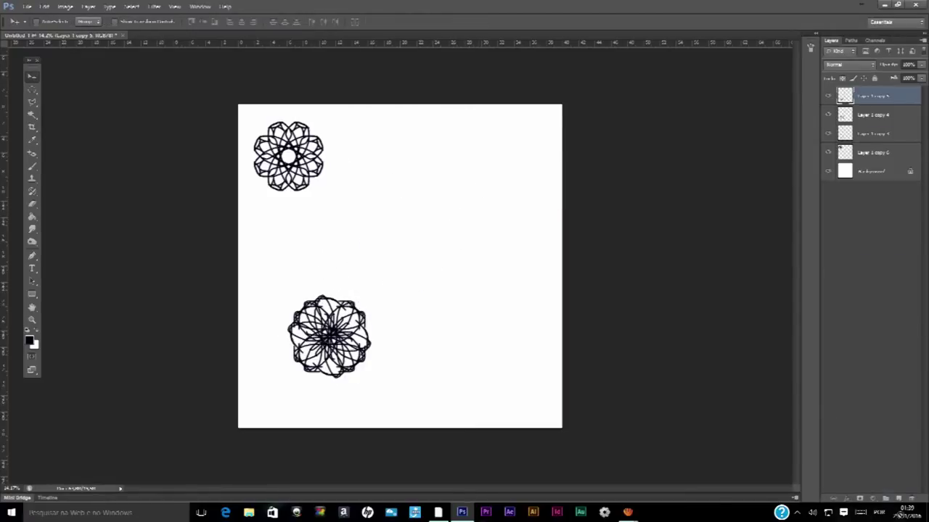
pyautogui.moveTo(906, 108); pyautogui.dragTo(898, 499)
pyautogui.click(44, 6)
pyautogui.moveTo(59, 195)
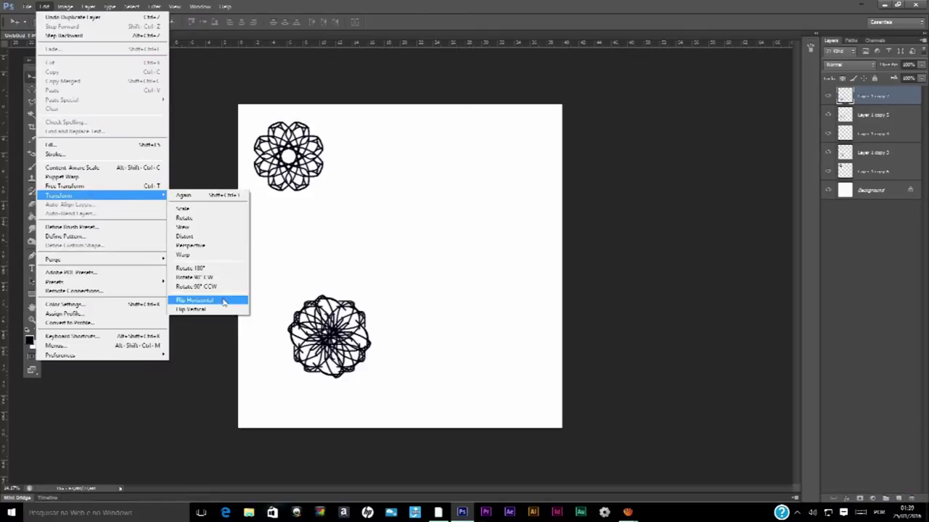
# Flip the newest ornament copy horizontally to densify the second rosette.
pyautogui.click(224, 299)
pyautogui.scroll(3, 308, 363)
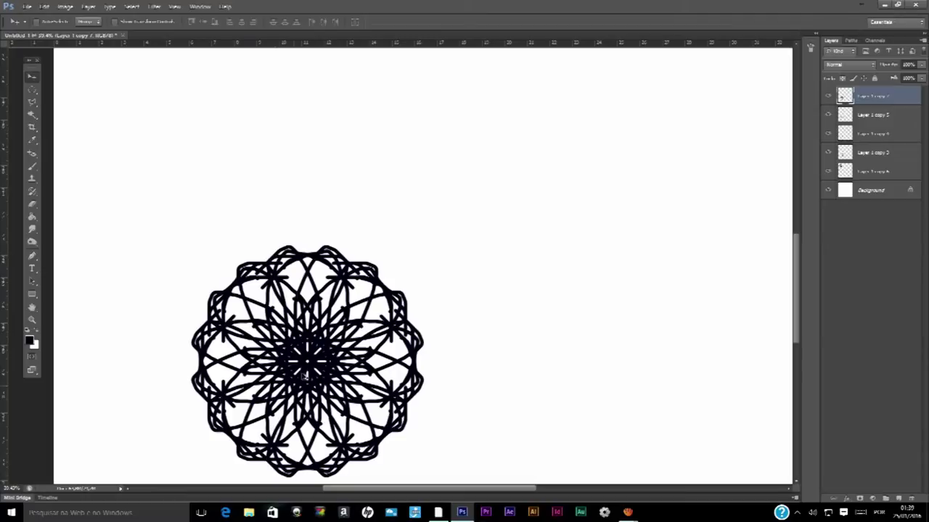
pyautogui.scroll(-3, 266, 399)
pyautogui.scroll(-2, 266, 400)
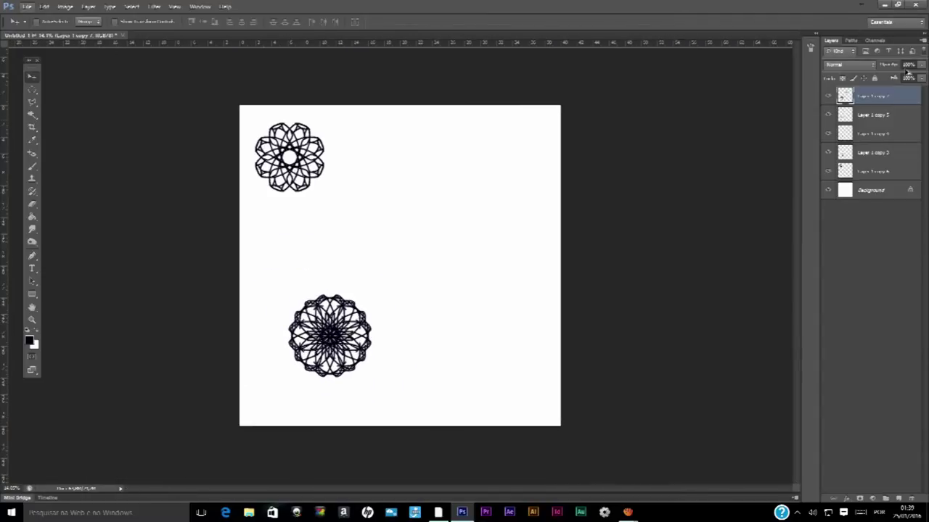
# Merge the lower rosette's layers, move it up beside the first, and add a new layer.
pyautogui.keyDown('shift'); pyautogui.click(876, 161); pyautogui.keyUp('shift')
pyautogui.hotkey('ctrl', 'e')
pyautogui.moveTo(379, 334)
pyautogui.mouseDown()
pyautogui.moveTo(447, 168)
pyautogui.moveTo(438, 176)
pyautogui.mouseUp()
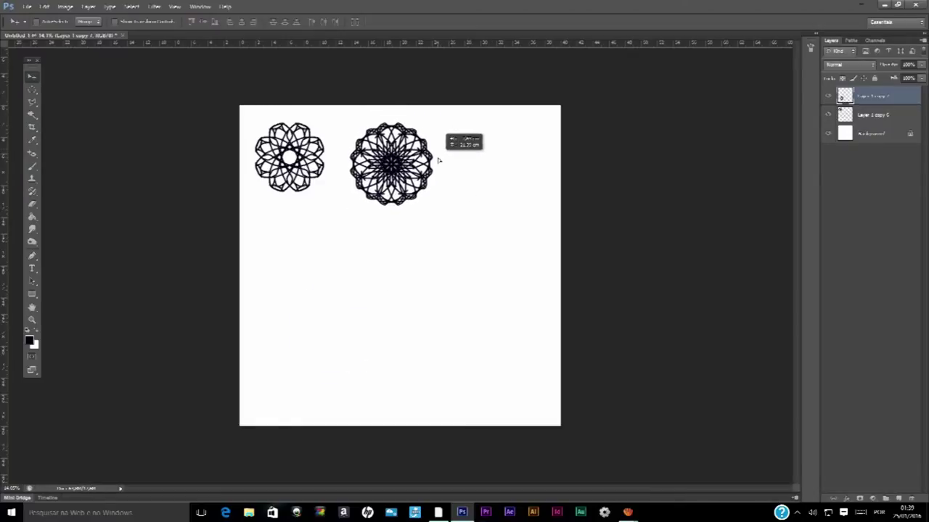
pyautogui.click(898, 499)
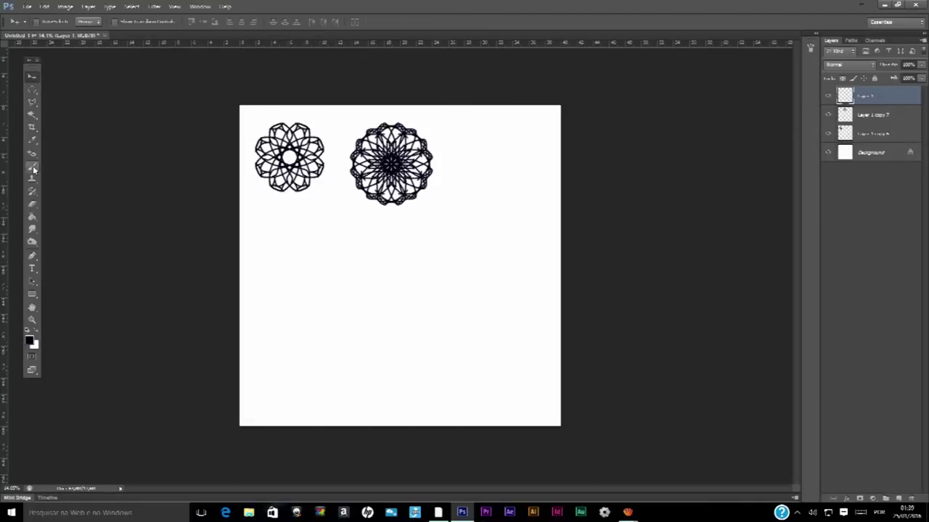
# Trace a curling S-shaped flourish path below the rosettes with the Pen tool in Path mode.
pyautogui.click(31, 255)
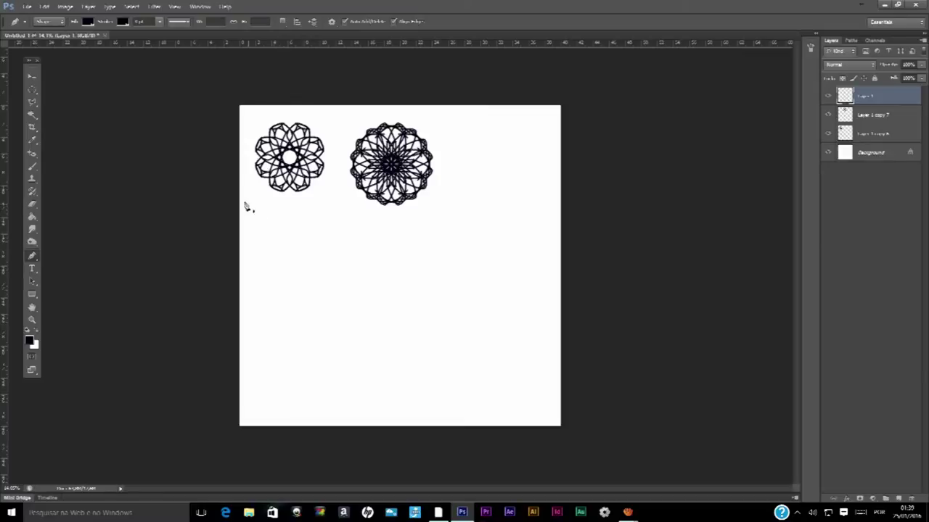
pyautogui.click(59, 24)
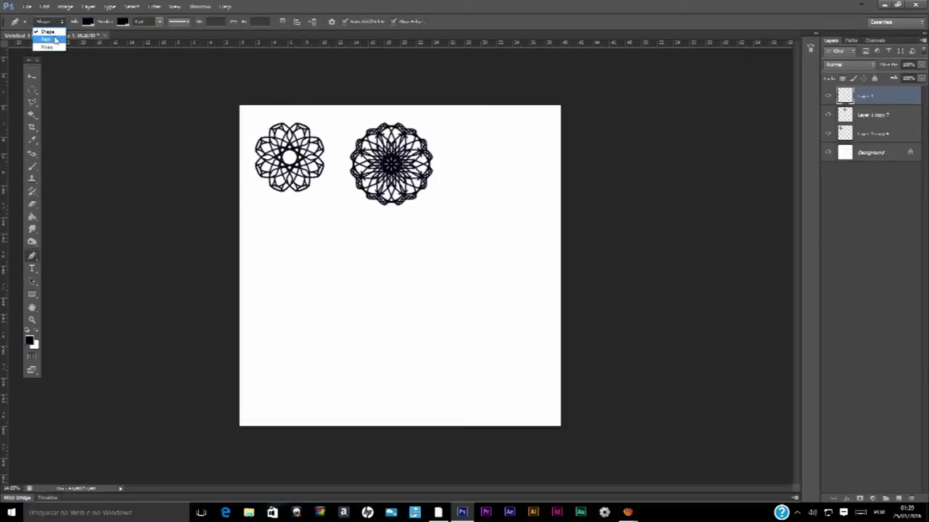
pyautogui.click(56, 41)
pyautogui.click(332, 296)
pyautogui.moveTo(340, 271); pyautogui.dragTo(365, 266)
pyautogui.moveTo(386, 328); pyautogui.dragTo(386, 341)
pyautogui.moveTo(317, 341); pyautogui.dragTo(309, 296)
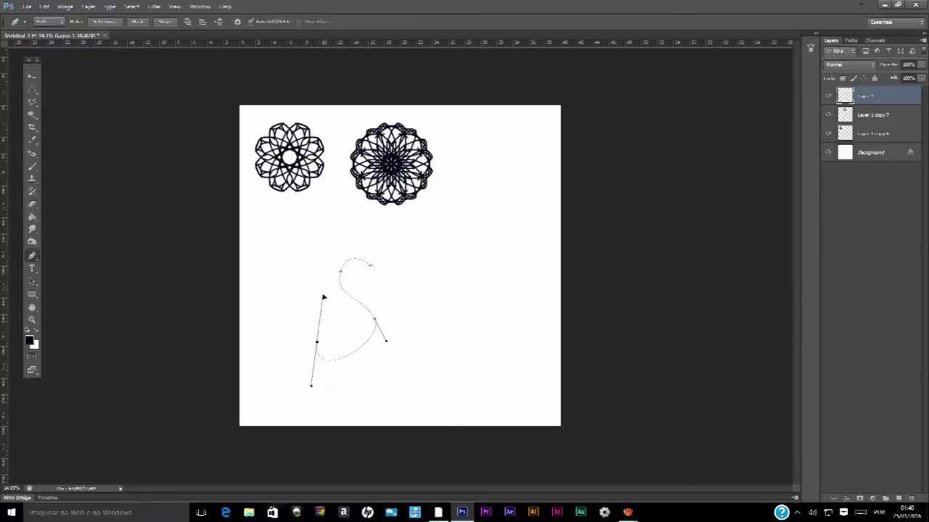
pyautogui.keyDown('ctrl'); pyautogui.click(341, 329); pyautogui.keyUp('ctrl')
pyautogui.moveTo(336, 338)
pyautogui.mouseDown()
pyautogui.moveTo(356, 351)
pyautogui.moveTo(377, 321)
pyautogui.mouseUp()
pyautogui.keyDown('ctrl'); pyautogui.click(368, 281); pyautogui.keyUp('ctrl')
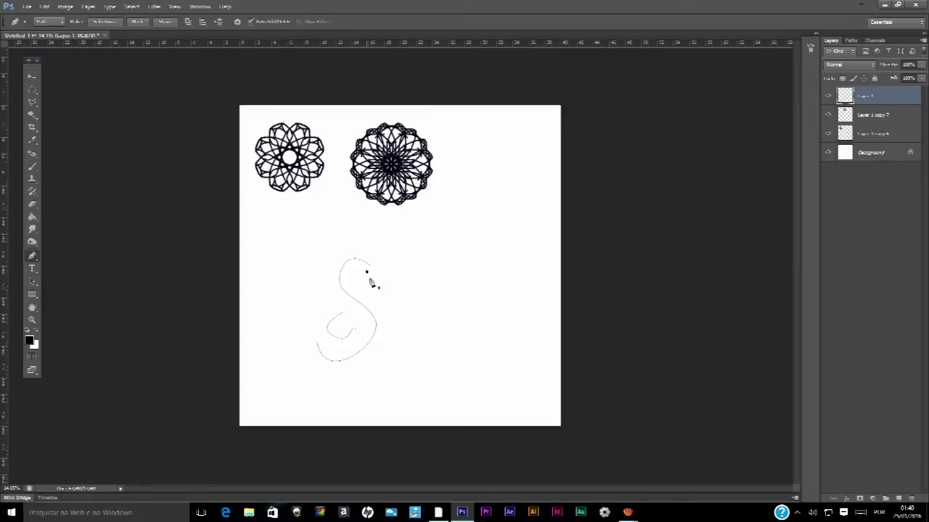
pyautogui.moveTo(355, 285)
pyautogui.mouseDown()
pyautogui.moveTo(338, 261)
pyautogui.moveTo(365, 279)
pyautogui.moveTo(355, 289)
pyautogui.mouseUp()
pyautogui.keyDown('ctrl'); pyautogui.click(338, 287); pyautogui.keyUp('ctrl')
# Stroke the path with the black brush, delete the Work Path, and duplicate the layer.
pyautogui.click(856, 41)
pyautogui.click(846, 499)
pyautogui.rightClick(849, 55)
pyautogui.click(889, 70)
pyautogui.click(831, 41)
pyautogui.moveTo(885, 96); pyautogui.dragTo(898, 499)
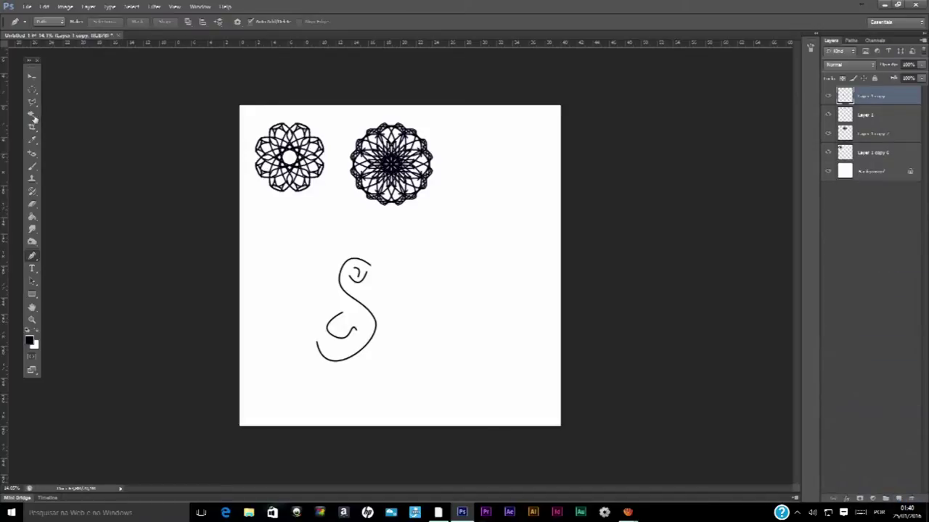
pyautogui.click(44, 5)
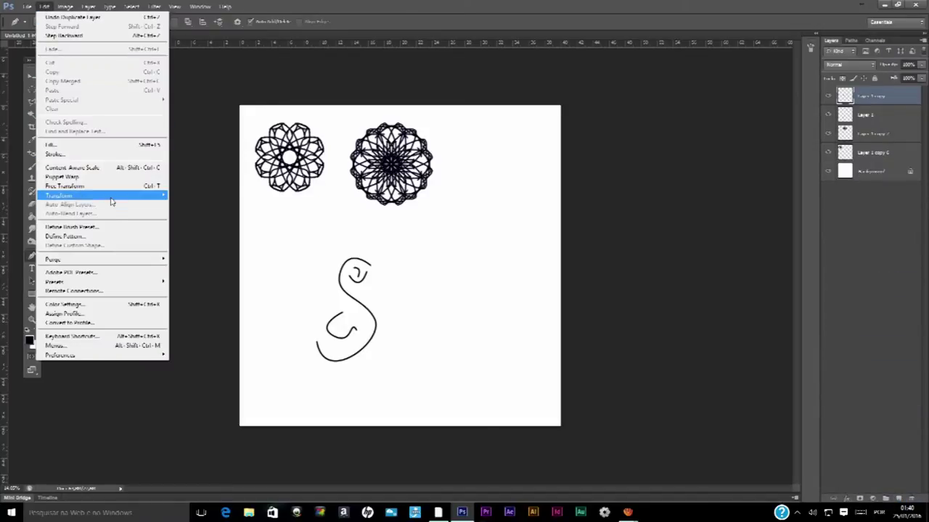
pyautogui.moveTo(102, 196)
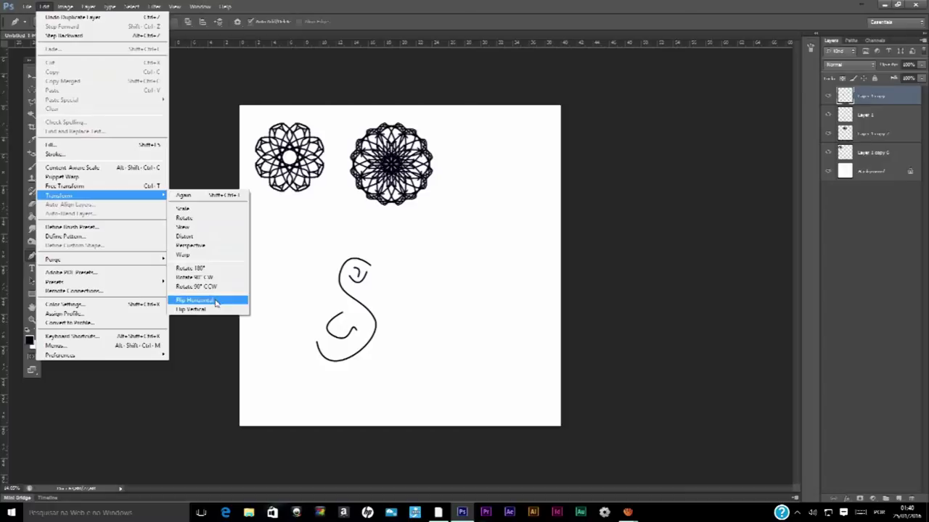
# Flip the flourish copy horizontally, then duplicate both layers and flip them vertically.
pyautogui.click(216, 300)
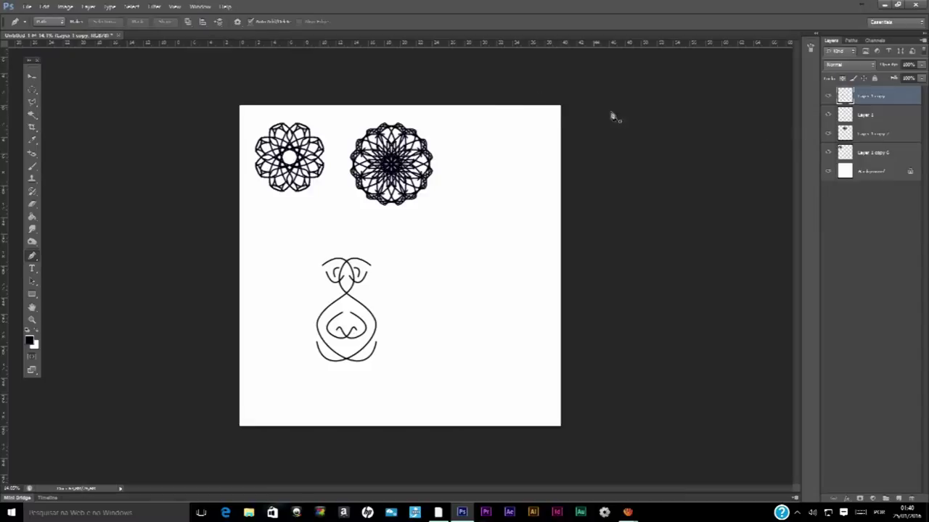
pyautogui.keyDown('shift'); pyautogui.click(891, 117); pyautogui.keyUp('shift')
pyautogui.moveTo(891, 118); pyautogui.dragTo(899, 499)
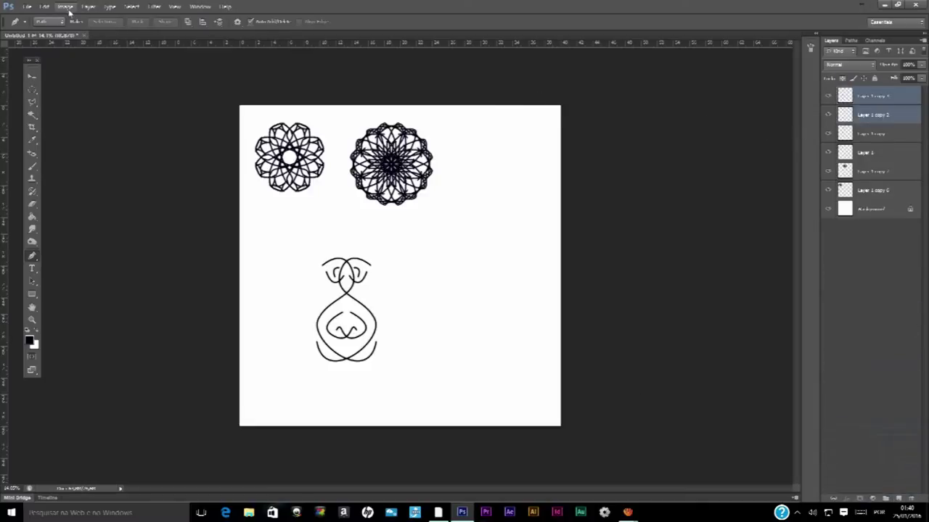
pyautogui.click(44, 6)
pyautogui.moveTo(73, 195)
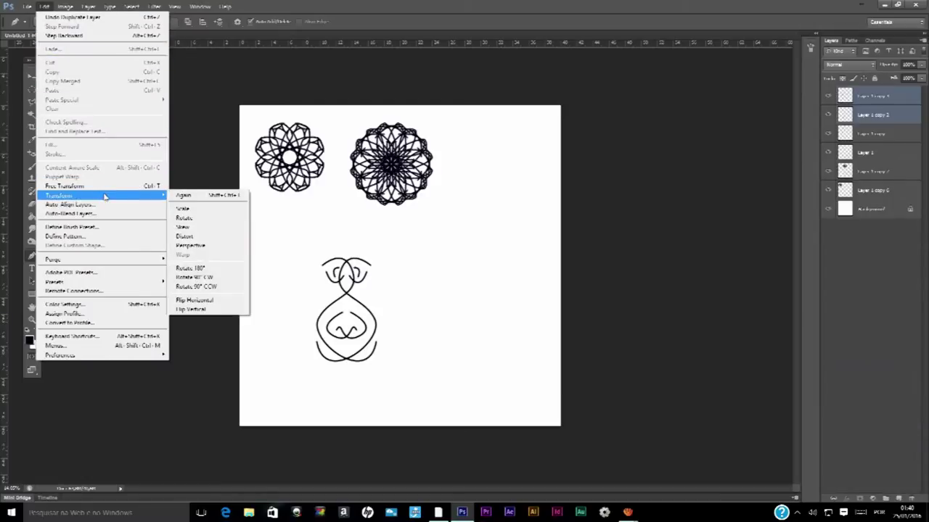
pyautogui.click(191, 309)
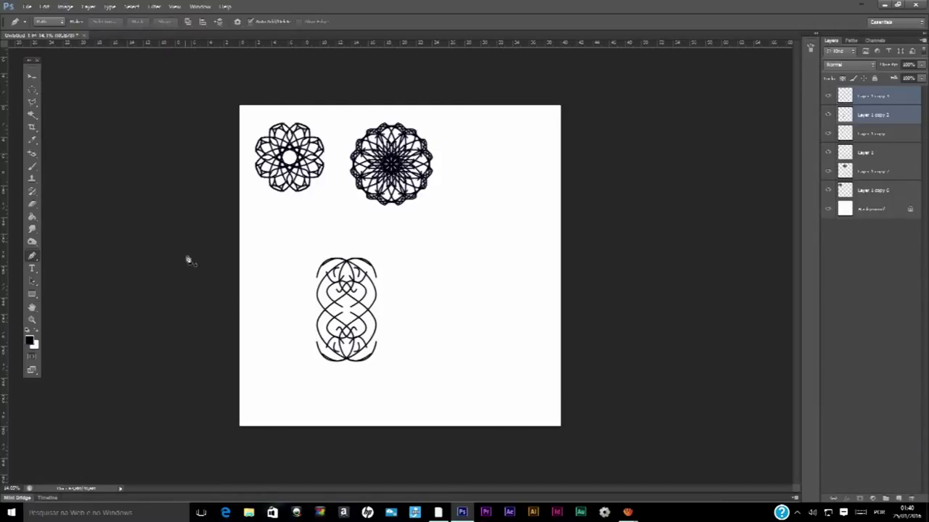
# Merge the four flourish layers, add a copy rotated 90° clockwise, and duplicate it.
pyautogui.click(893, 102)
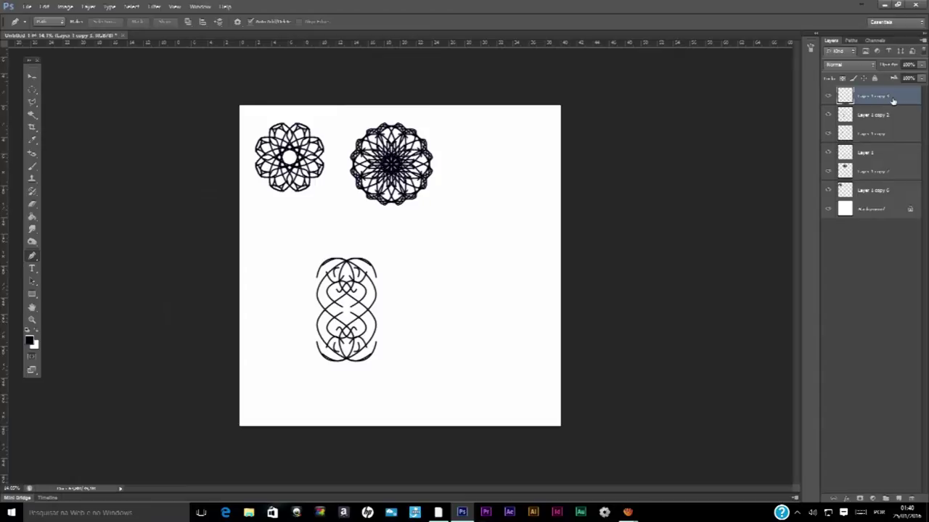
pyautogui.keyDown('shift'); pyautogui.click(887, 151); pyautogui.keyUp('shift')
pyautogui.hotkey('ctrl', 'e')
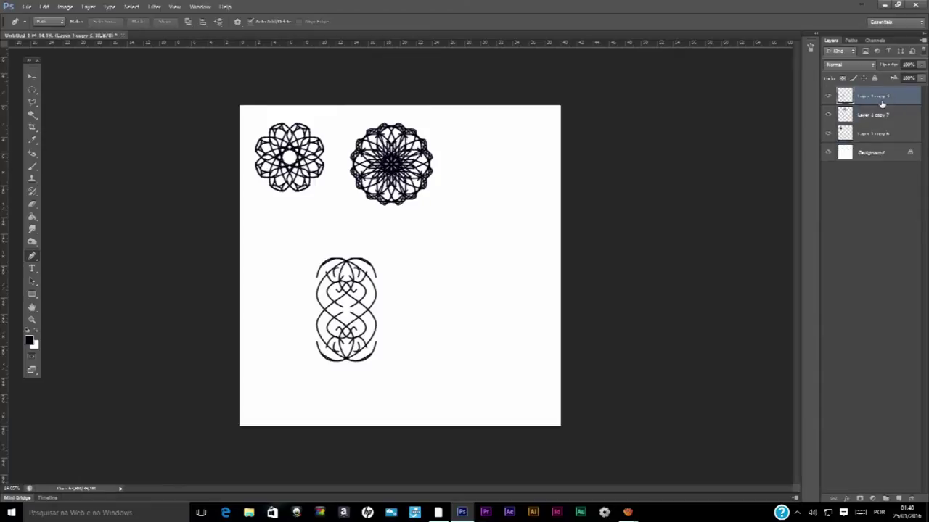
pyautogui.hotkey('ctrl', 'j')
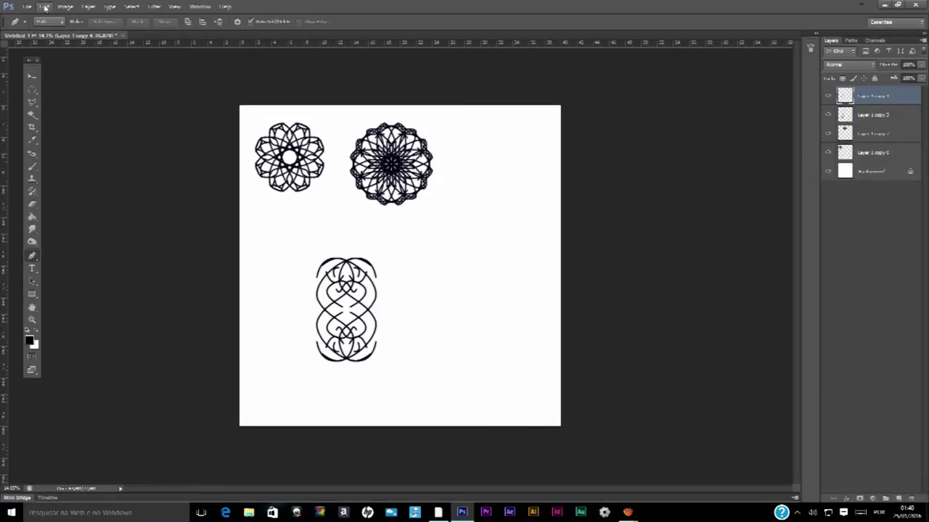
pyautogui.click(44, 6)
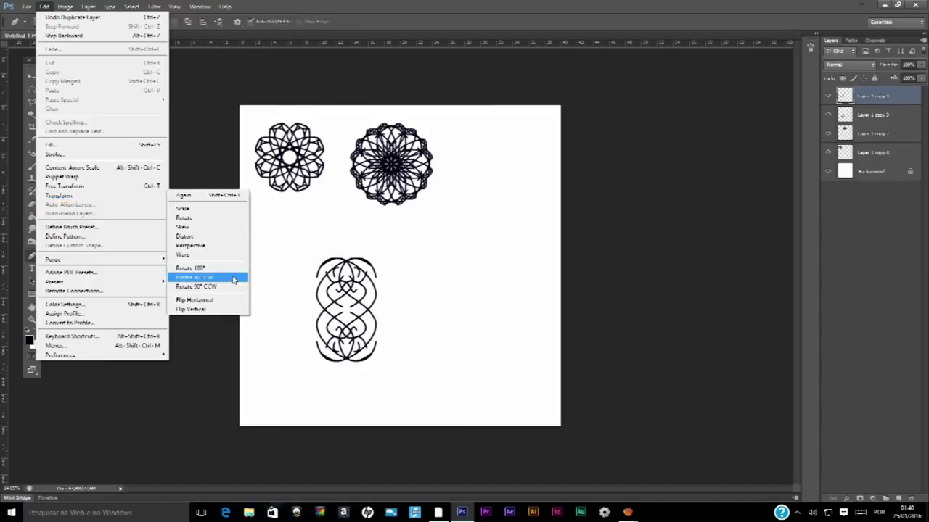
pyautogui.click(225, 277)
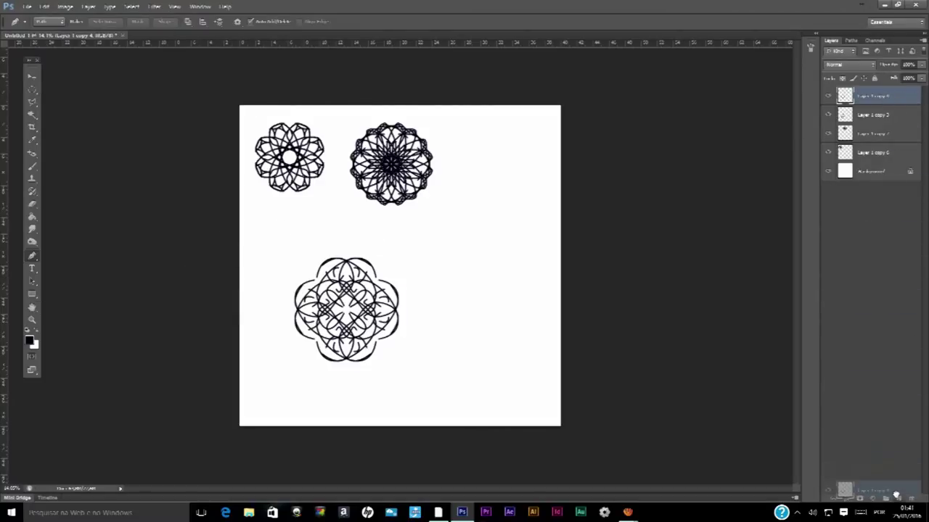
pyautogui.moveTo(885, 102); pyautogui.dragTo(898, 499)
# Rotate the bottom ornament copy by 45° and apply the transform.
pyautogui.click(44, 6)
pyautogui.moveTo(59, 196)
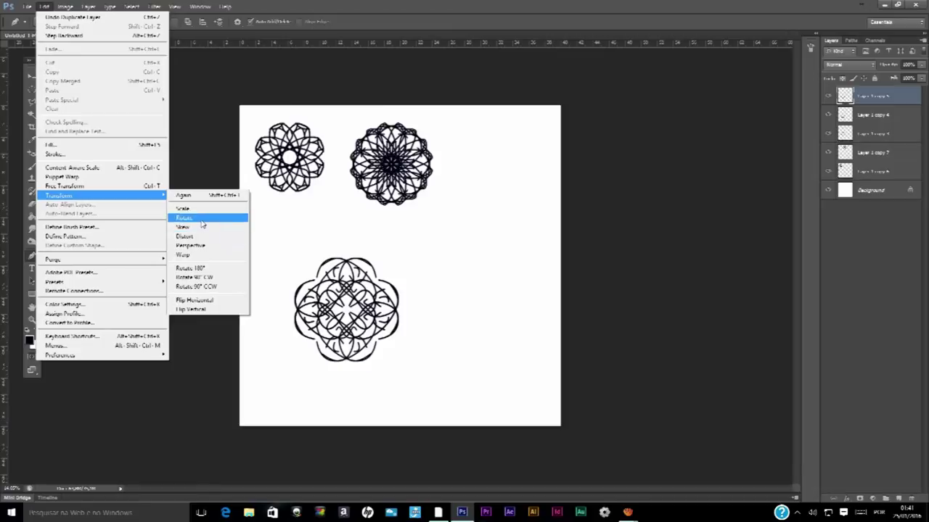
pyautogui.click(202, 218)
pyautogui.click(224, 21)
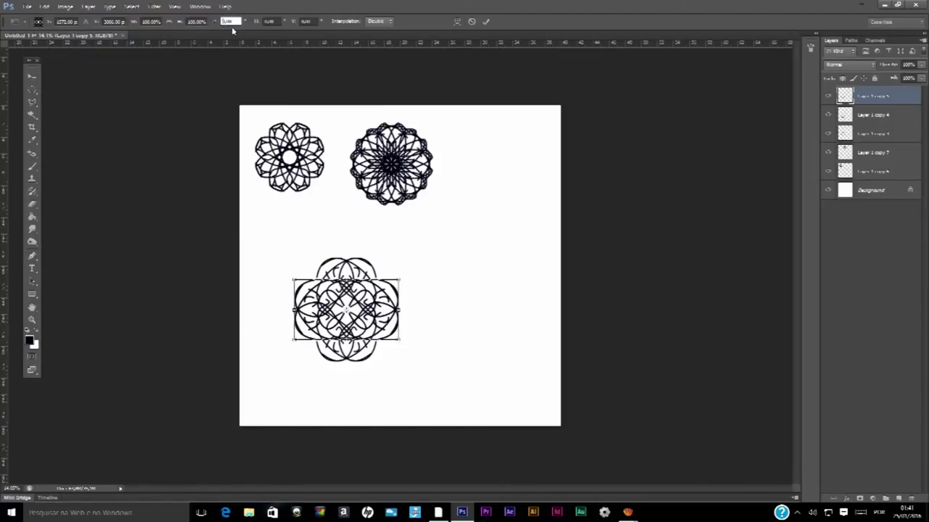
pyautogui.write('45')
pyautogui.press('Return')
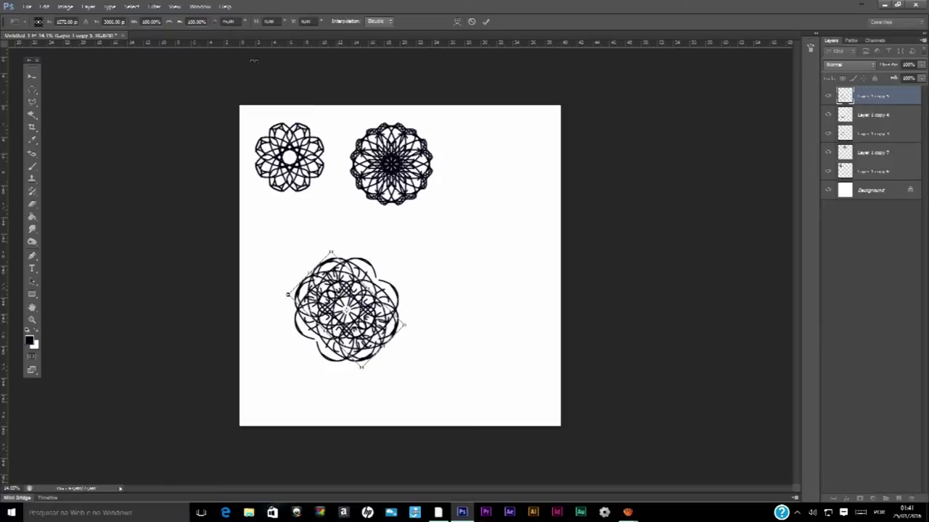
pyautogui.click(32, 76)
pyautogui.press('Return')
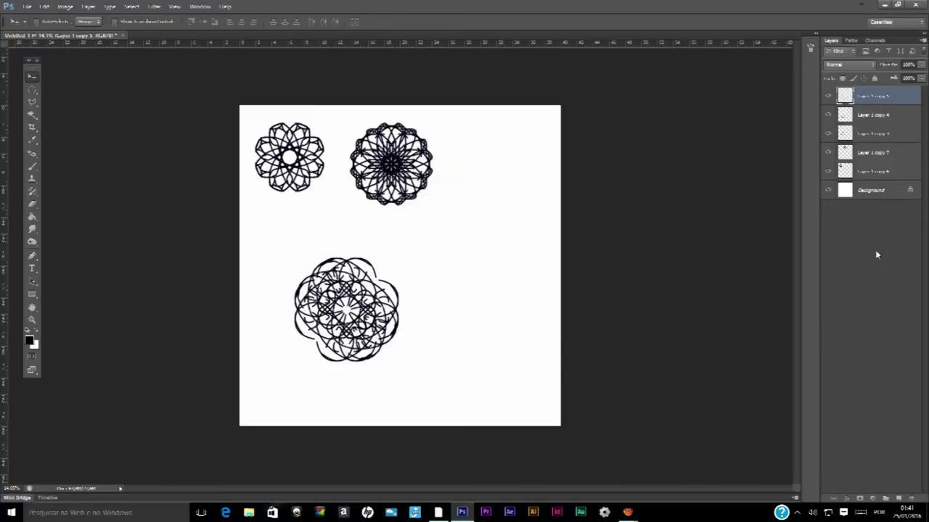
# Duplicate the rotated ornament and flip the new copy horizontally.
pyautogui.moveTo(889, 96)
pyautogui.mouseDown()
pyautogui.moveTo(899, 463)
pyautogui.moveTo(886, 499)
pyautogui.mouseUp()
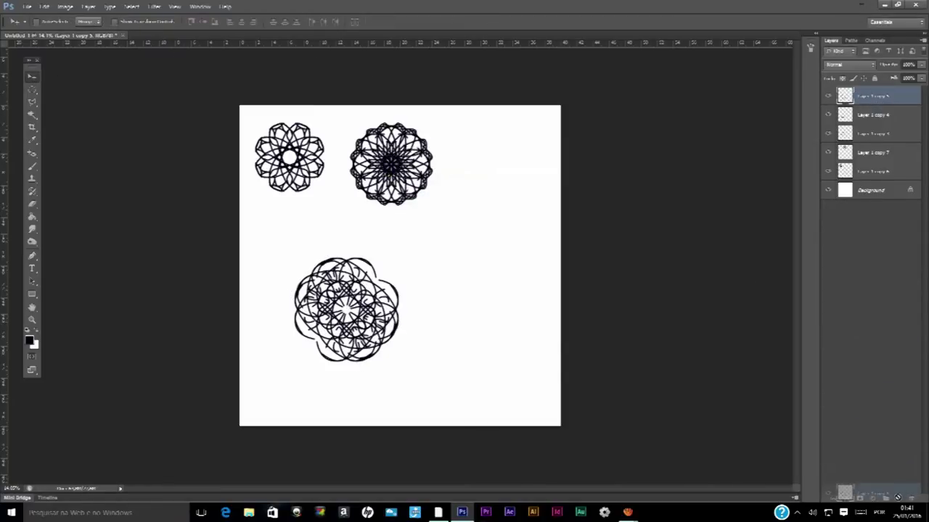
pyautogui.moveTo(385, 343); pyautogui.dragTo(464, 313)
pyautogui.hotkey('ctrl', 'z')
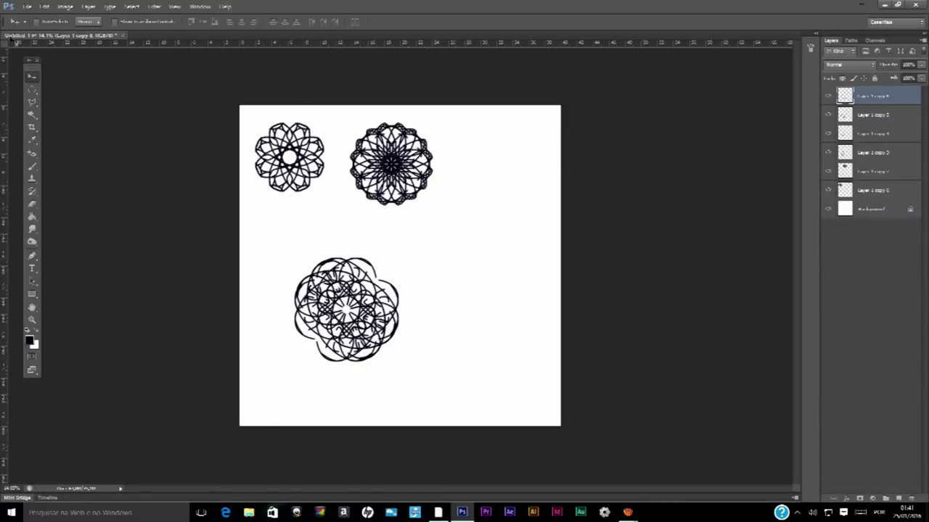
pyautogui.click(44, 7)
pyautogui.moveTo(59, 196)
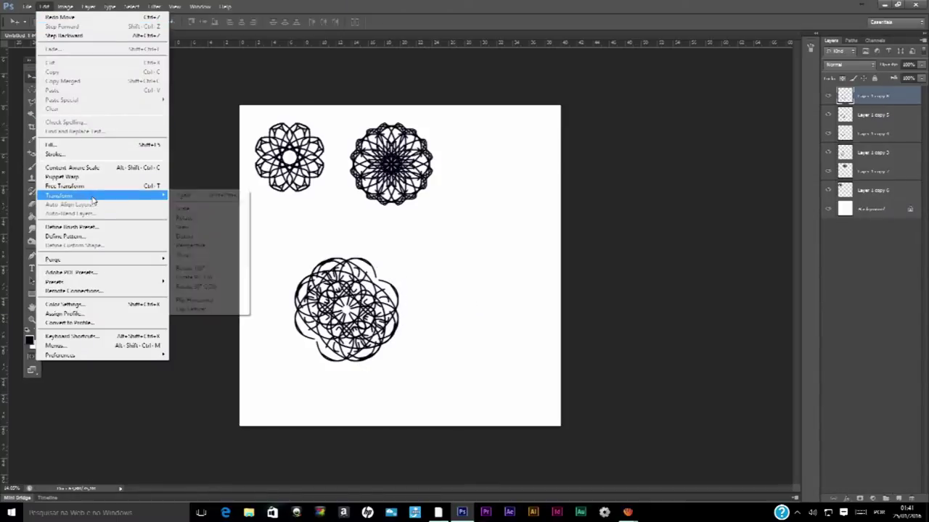
pyautogui.click(225, 305)
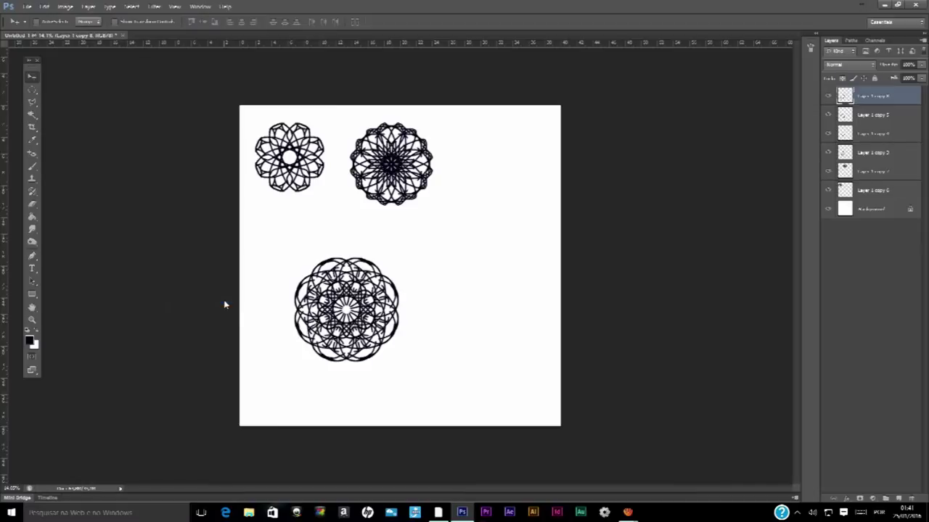
# Merge the third rosette's layers, Layer 1 copy 3 through copy 8, into one.
pyautogui.scroll(3, 341, 320)
pyautogui.scroll(2, 292, 411)
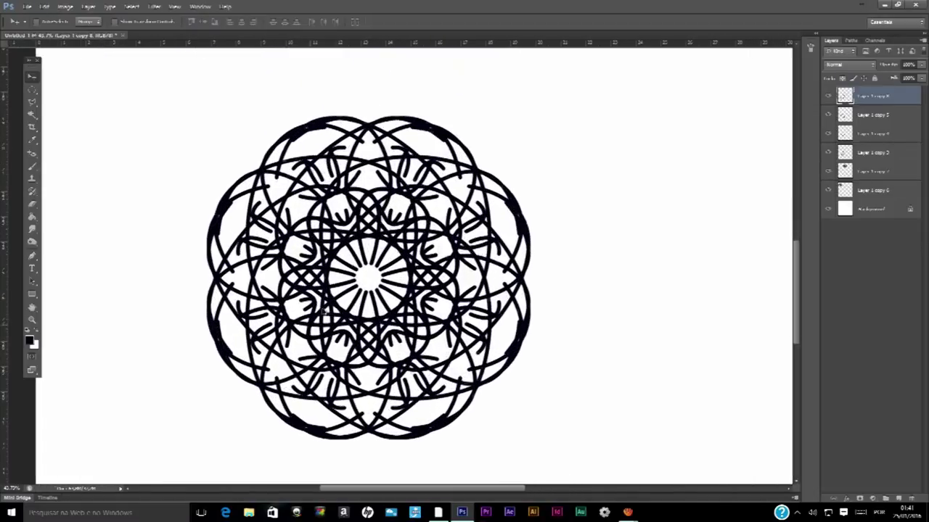
pyautogui.scroll(-1, 315, 226)
pyautogui.scroll(-4, 319, 228)
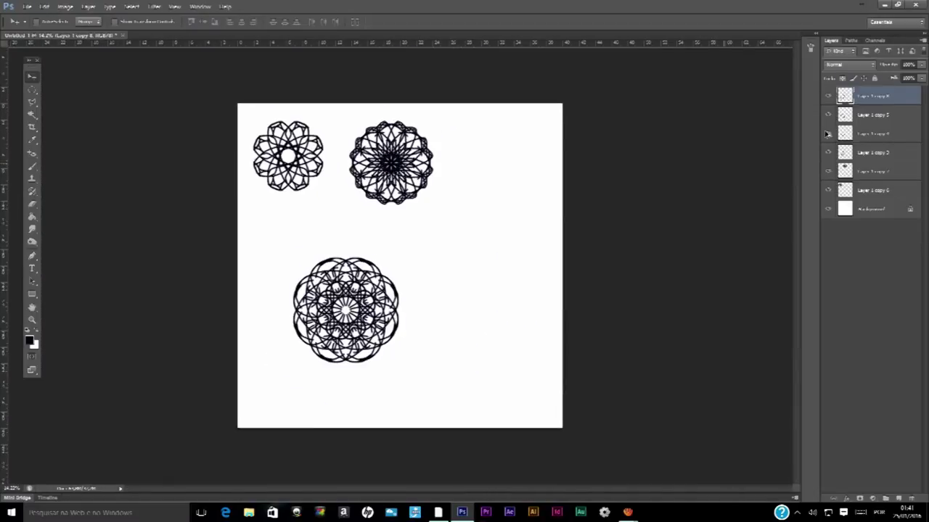
pyautogui.keyDown('shift'); pyautogui.click(868, 151); pyautogui.keyUp('shift')
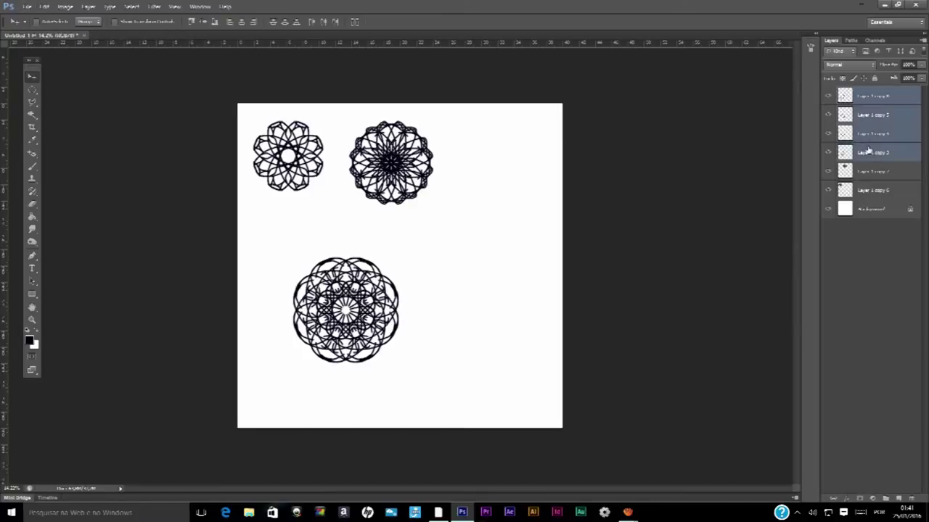
pyautogui.hotkey('ctrl', 'e')
# Arrange the rosettes: largest lower left, spiky one lower right, smallest centred.
pyautogui.moveTo(309, 278); pyautogui.dragTo(450, 131)
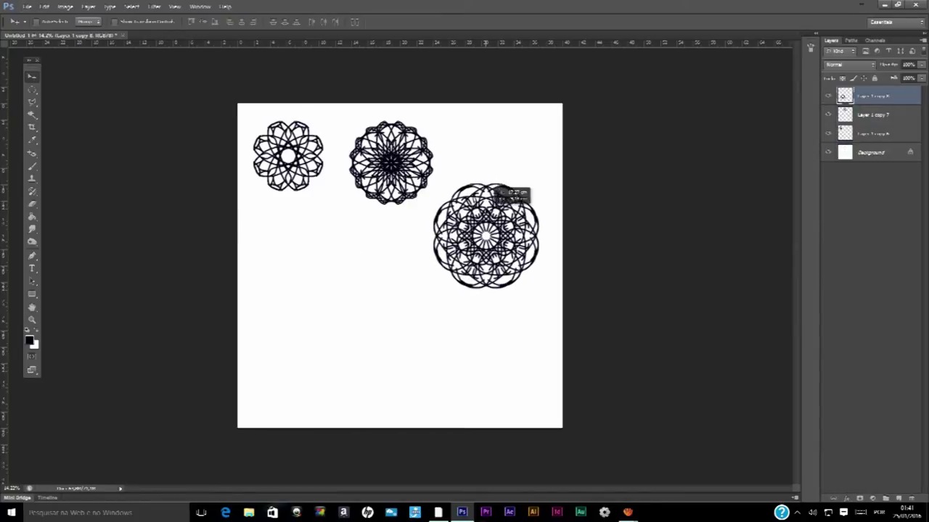
pyautogui.moveTo(504, 120); pyautogui.dragTo(319, 267)
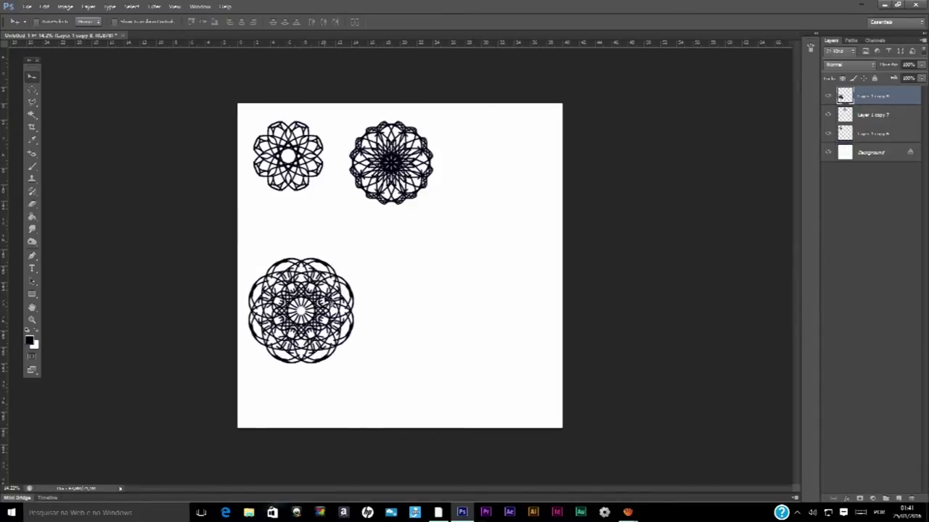
pyautogui.moveTo(418, 144); pyautogui.dragTo(515, 293)
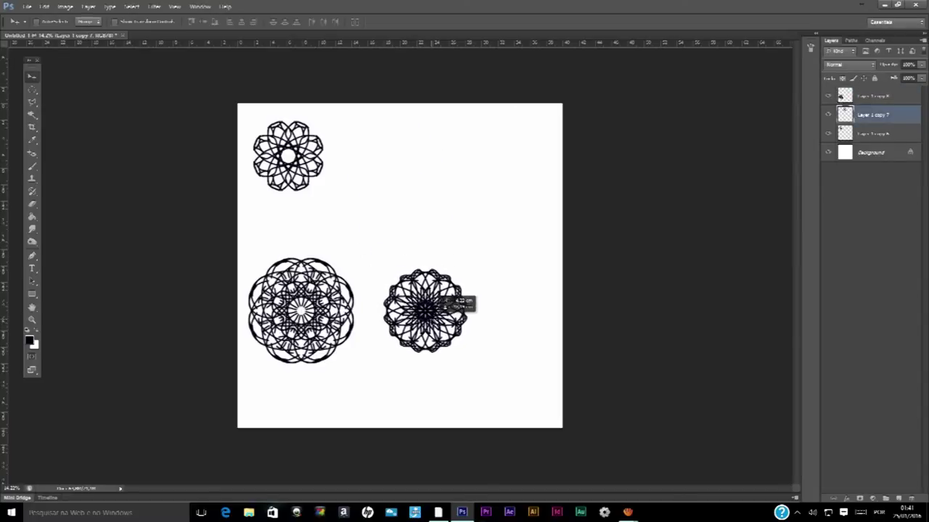
pyautogui.moveTo(291, 151); pyautogui.dragTo(403, 231)
pyautogui.hotkey('ctrl', '+')
pyautogui.hotkey('ctrl', '+')
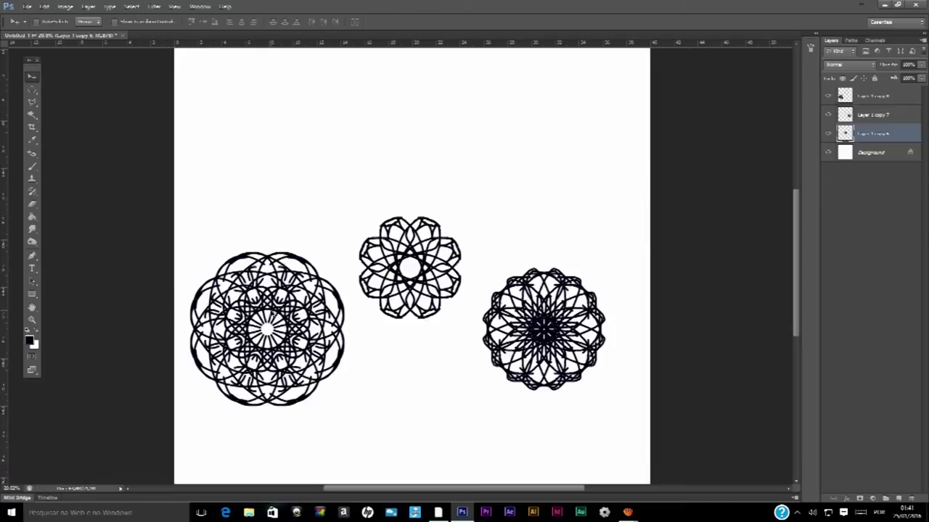
# Zoom in on the centre rosette, add a new layer and pick yellow as foreground colour.
pyautogui.hotkey('ctrl', '+')
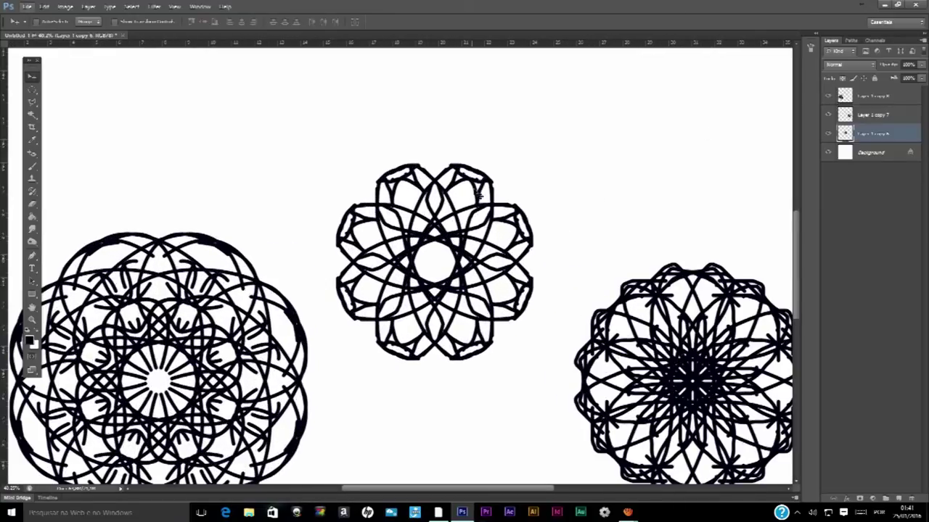
pyautogui.scroll(2, 510, 201)
pyautogui.scroll(1, 419, 333)
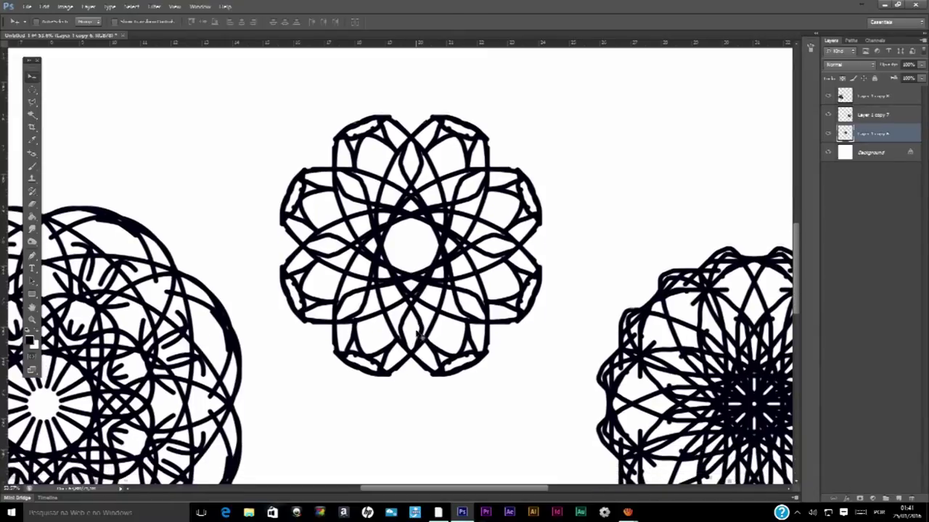
pyautogui.scroll(-3, 419, 334)
pyautogui.scroll(2, 309, 332)
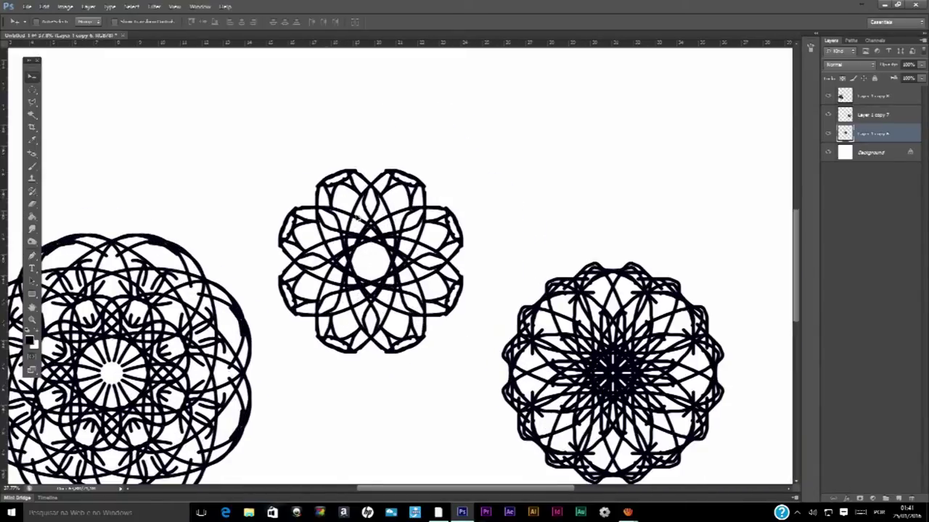
pyautogui.scroll(2, 359, 216)
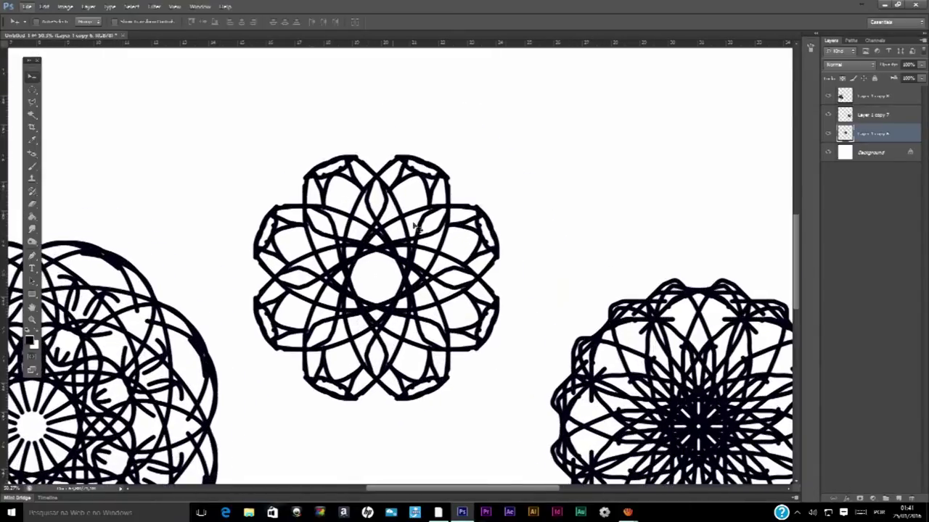
pyautogui.click(898, 499)
pyautogui.click(32, 139)
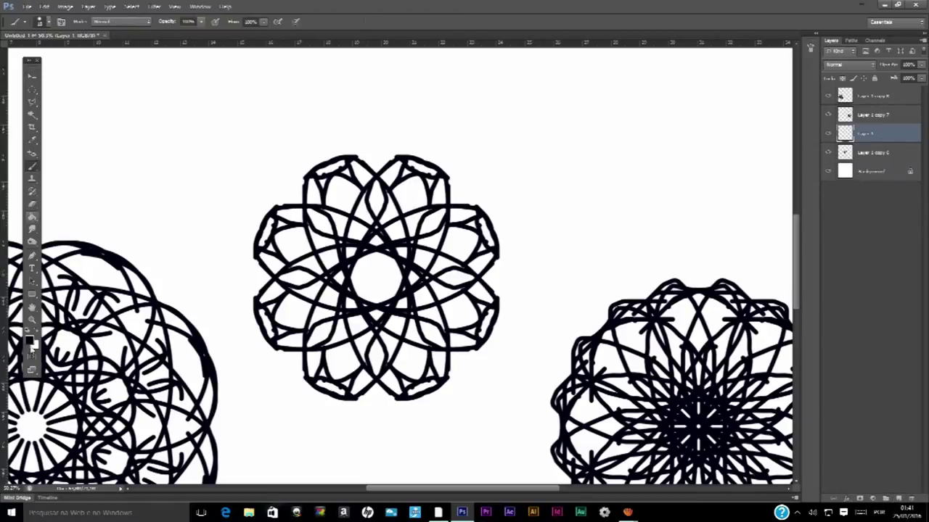
pyautogui.click(30, 340)
pyautogui.click(574, 256)
# Paint yellow into the centre rosette's upper petals with the Brush.
pyautogui.press('b')
pyautogui.click(693, 236)
pyautogui.click(48, 22)
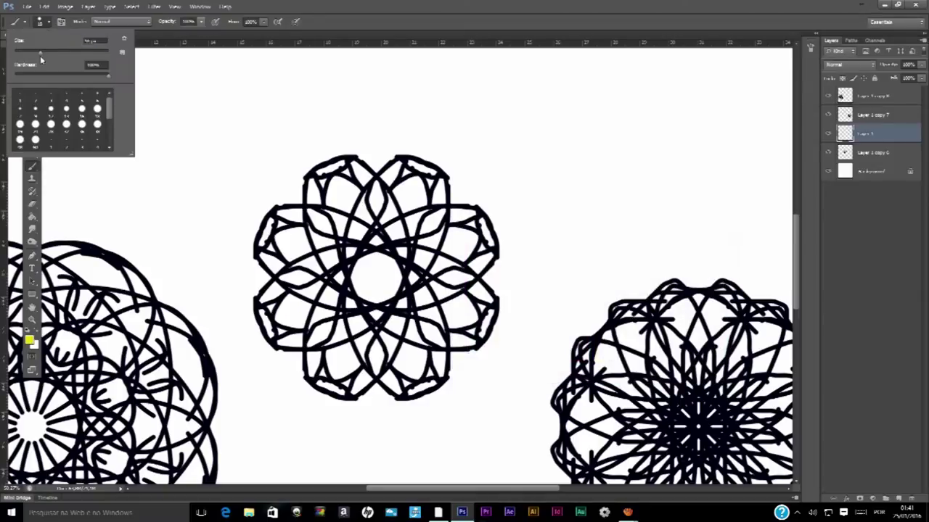
pyautogui.moveTo(385, 236)
pyautogui.mouseDown()
pyautogui.moveTo(338, 231)
pyautogui.moveTo(366, 199)
pyautogui.moveTo(372, 212)
pyautogui.mouseUp()
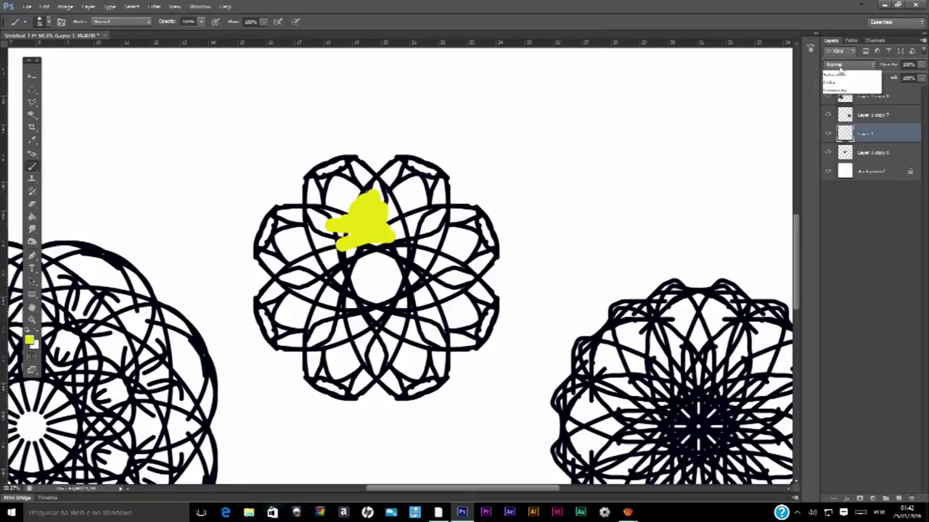
# Set the paint layer to Multiply and paint more yellow into the centre rosette.
pyautogui.click(847, 65)
pyautogui.click(842, 112)
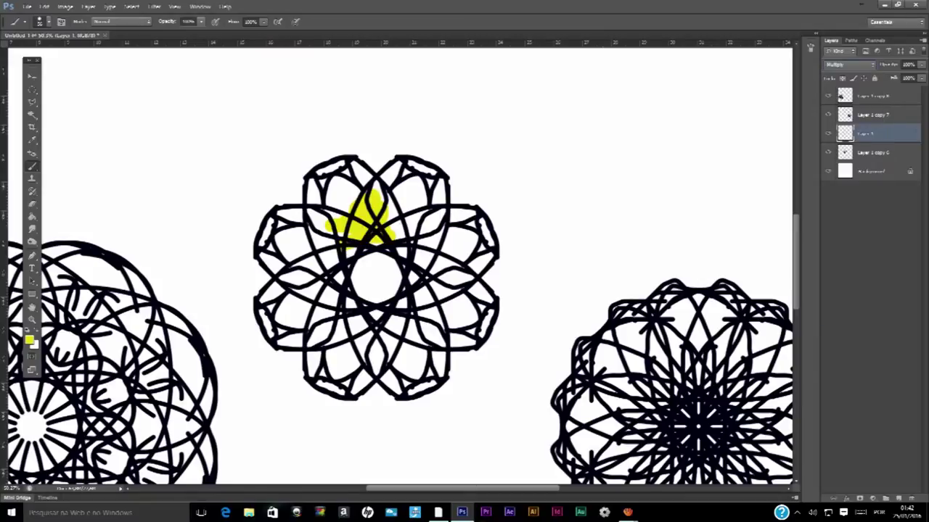
pyautogui.moveTo(330, 243)
pyautogui.mouseDown()
pyautogui.moveTo(335, 266)
pyautogui.moveTo(348, 217)
pyautogui.mouseUp()
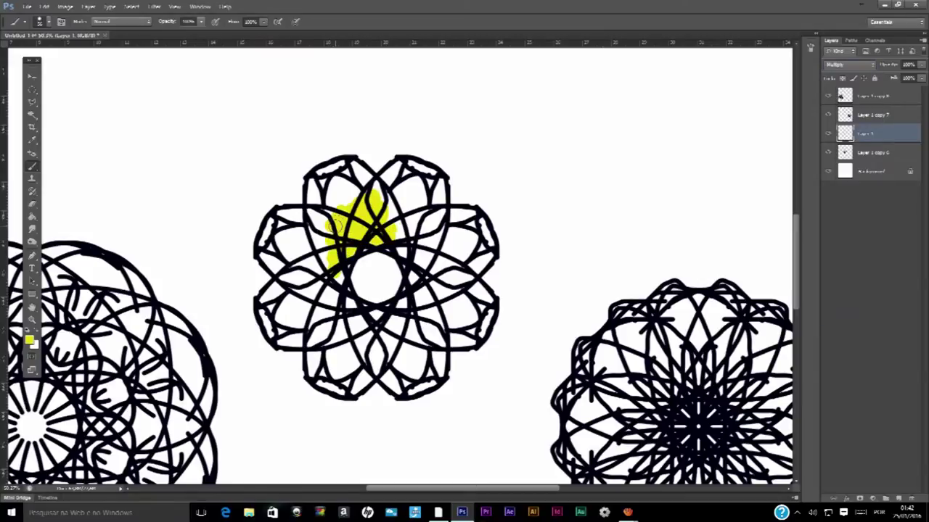
pyautogui.keyDown('alt'); pyautogui.scroll(-1, 335, 225); pyautogui.keyUp('alt')
pyautogui.keyDown('alt'); pyautogui.scroll(-1, 334, 211); pyautogui.keyUp('alt')
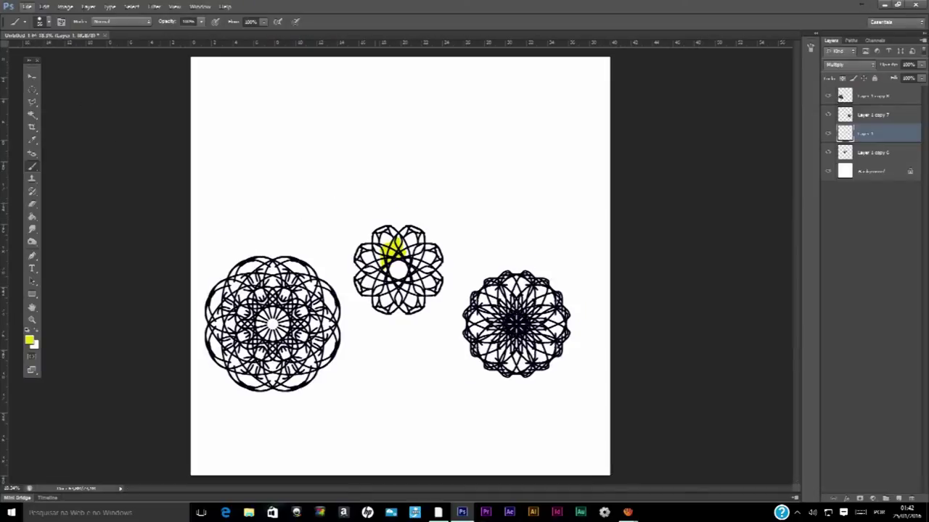
pyautogui.click(33, 77)
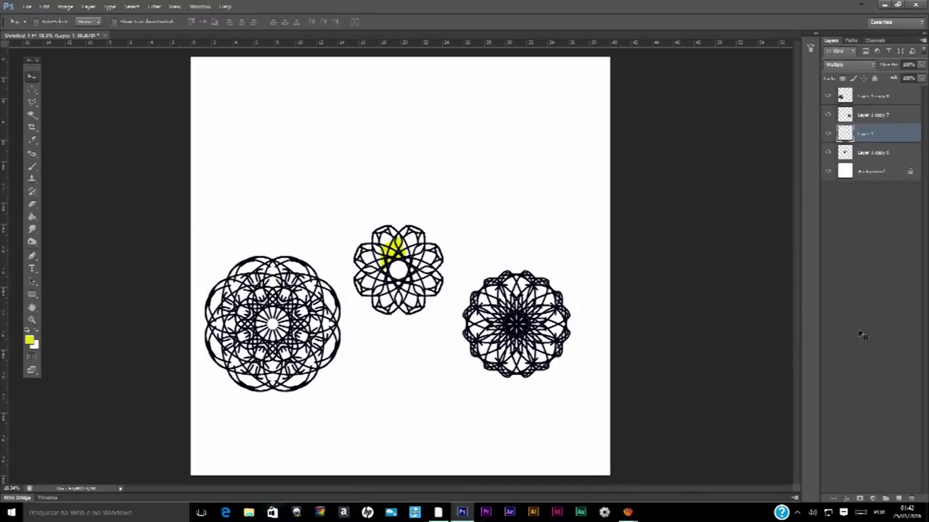
# Add a new empty layer above the top layer and set the foreground colour to black.
pyautogui.click(877, 99)
pyautogui.click(899, 498)
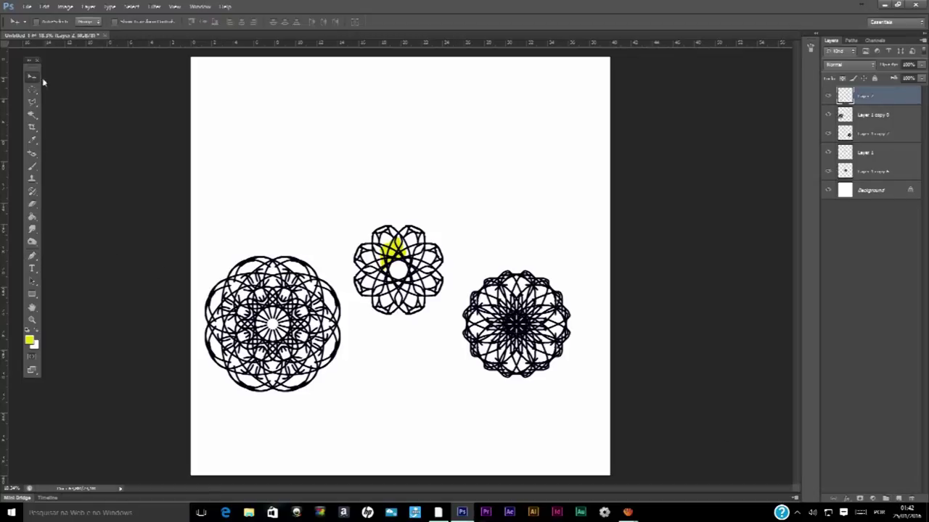
pyautogui.click(29, 339)
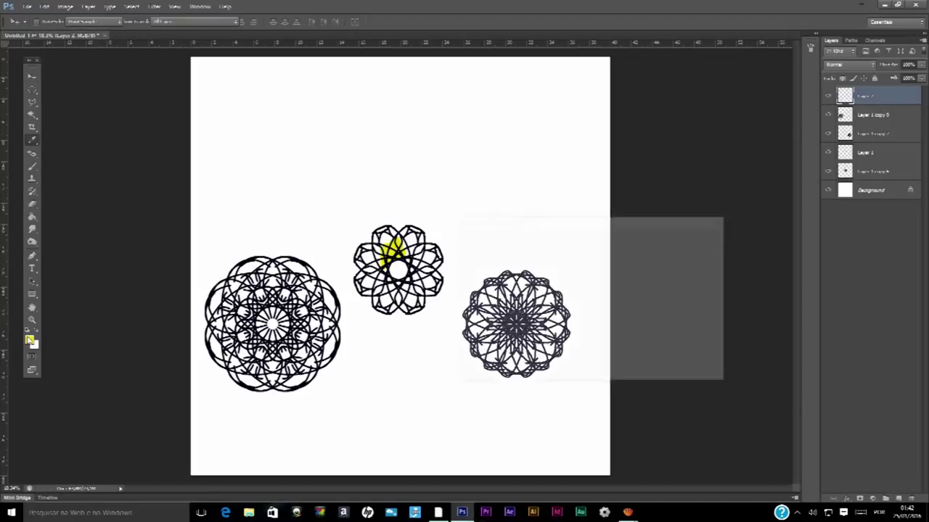
pyautogui.moveTo(471, 316); pyautogui.dragTo(443, 401)
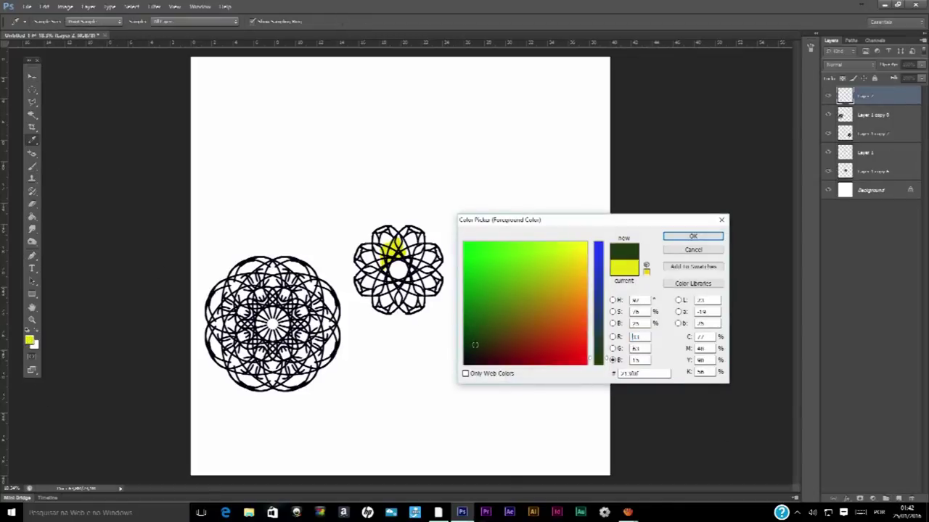
pyautogui.click(692, 236)
# Adjust the brush size, undoing the test strokes so the canvas stays unchanged.
pyautogui.press('b')
pyautogui.moveTo(215, 102); pyautogui.dragTo(300, 119)
pyautogui.hotkey('ctrl', 'z')
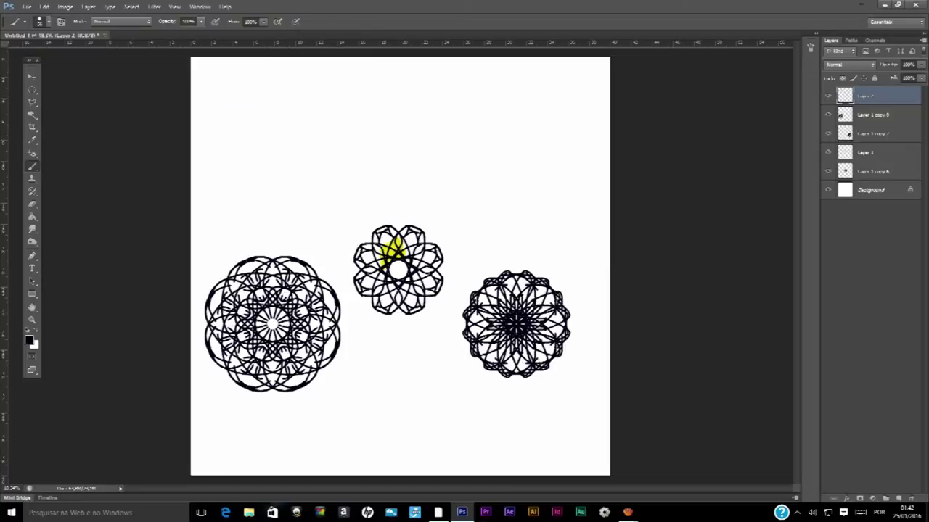
pyautogui.click(48, 23)
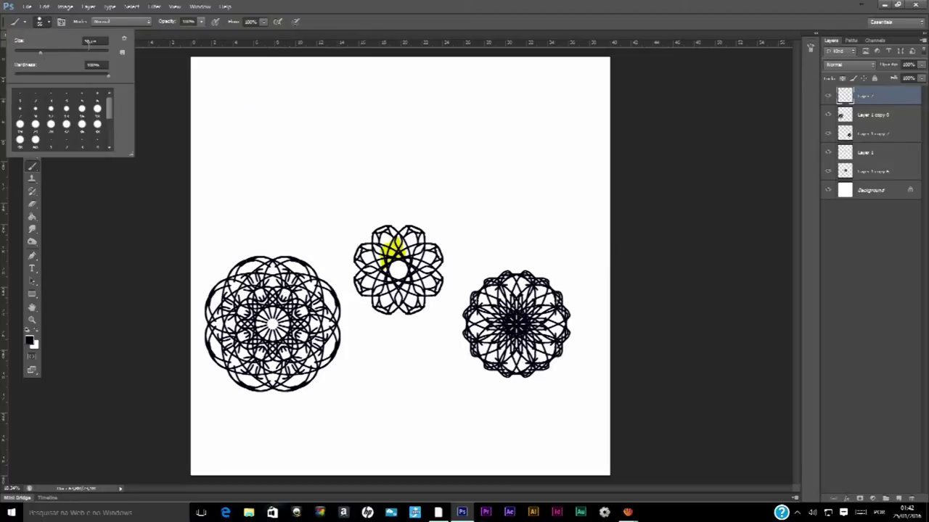
pyautogui.doubleClick(88, 42)
pyautogui.press('Return')
pyautogui.moveTo(368, 114); pyautogui.dragTo(332, 143)
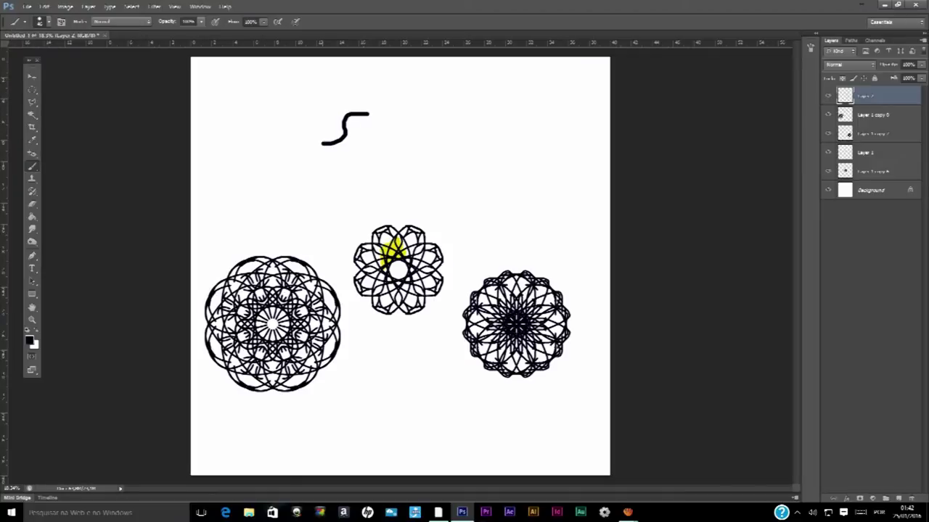
pyautogui.hotkey('ctrl', 'z')
pyautogui.press('v')
pyautogui.keyDown('ctrl'); pyautogui.click(396, 247); pyautogui.keyUp('ctrl')
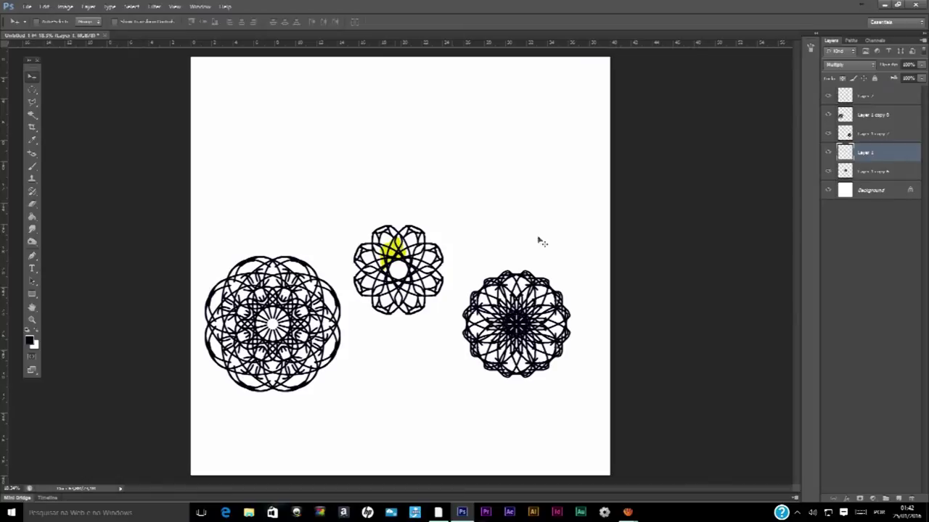
# Move the yellow-tinted rosette and the layer below it lower on the page.
pyautogui.keyDown('shift'); pyautogui.click(859, 173); pyautogui.keyUp('shift')
pyautogui.moveTo(533, 246); pyautogui.dragTo(532, 354)
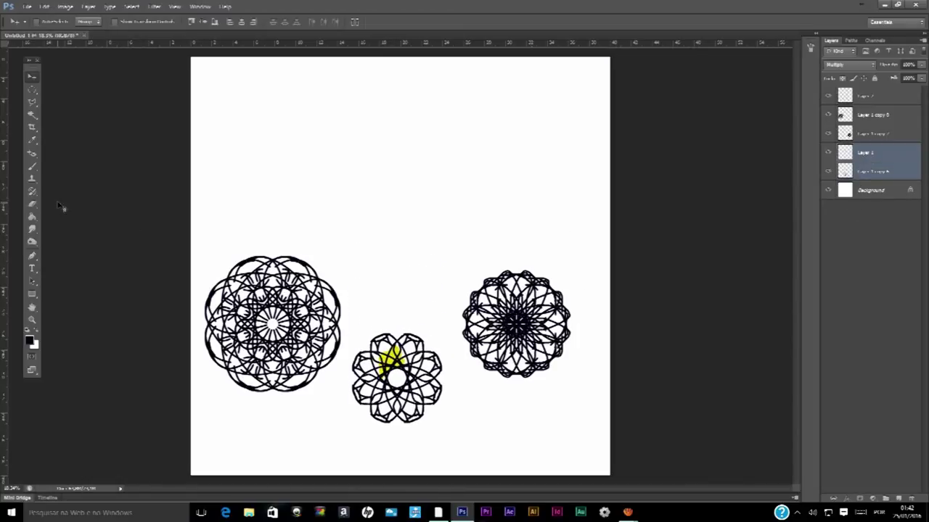
pyautogui.click(32, 255)
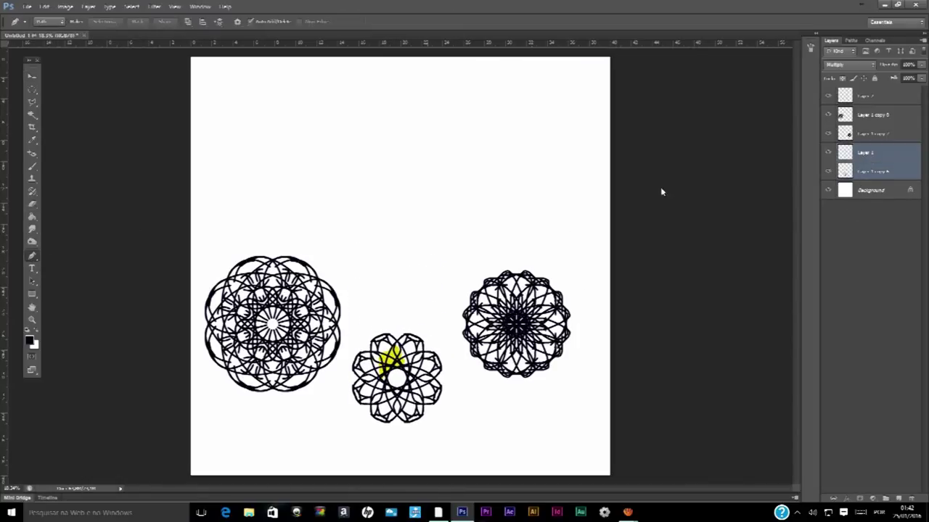
pyautogui.click(890, 95)
# Draw a curving Pen path near the page top, hooked at the top with a looping tail.
pyautogui.click(377, 90)
pyautogui.moveTo(420, 121)
pyautogui.mouseDown()
pyautogui.moveTo(401, 167)
pyautogui.moveTo(444, 208)
pyautogui.mouseUp()
pyautogui.keyDown('ctrl'); pyautogui.click(367, 125); pyautogui.keyUp('ctrl')
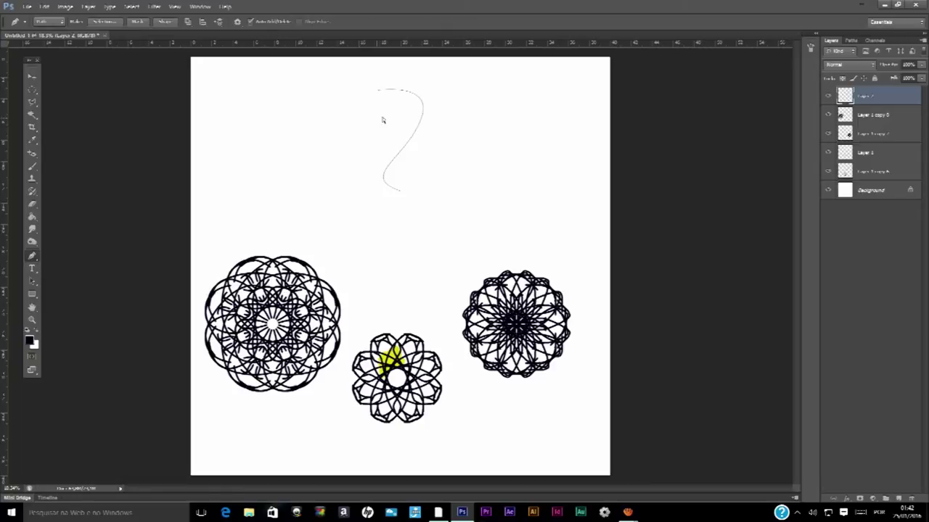
pyautogui.moveTo(388, 138); pyautogui.dragTo(362, 181)
pyautogui.keyDown('ctrl'); pyautogui.click(374, 142); pyautogui.keyUp('ctrl')
pyautogui.moveTo(418, 167); pyautogui.dragTo(477, 178)
pyautogui.moveTo(408, 158); pyautogui.dragTo(415, 166)
pyautogui.keyDown('ctrl'); pyautogui.click(408, 190); pyautogui.keyUp('ctrl')
pyautogui.moveTo(371, 189); pyautogui.dragTo(293, 140)
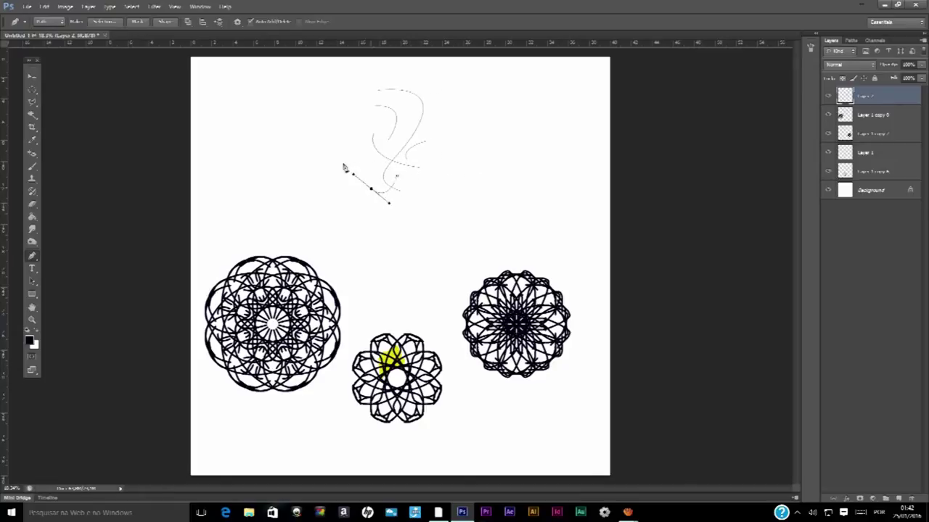
pyautogui.keyDown('ctrl'); pyautogui.click(301, 128); pyautogui.keyUp('ctrl')
pyautogui.click(191, 7)
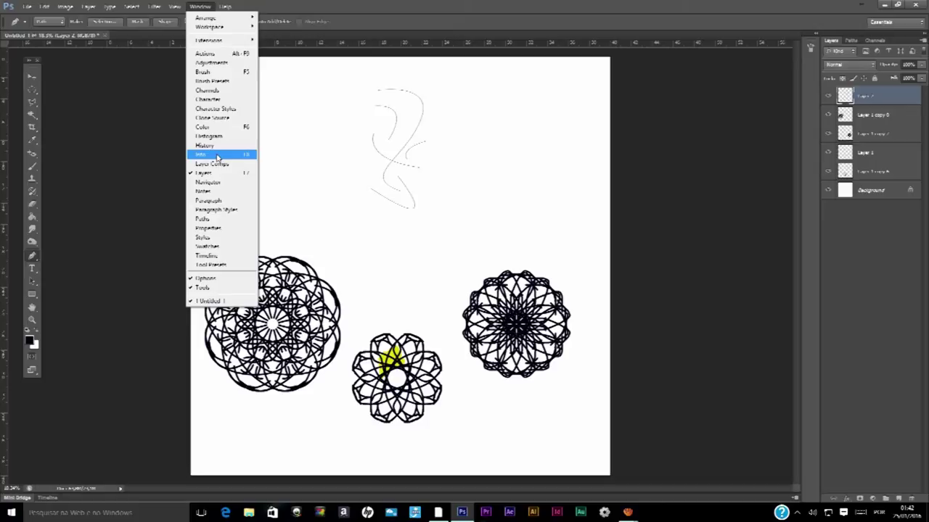
# Turn on Shape Dynamics for the Brush tool in the Brush panel.
pyautogui.click(205, 72)
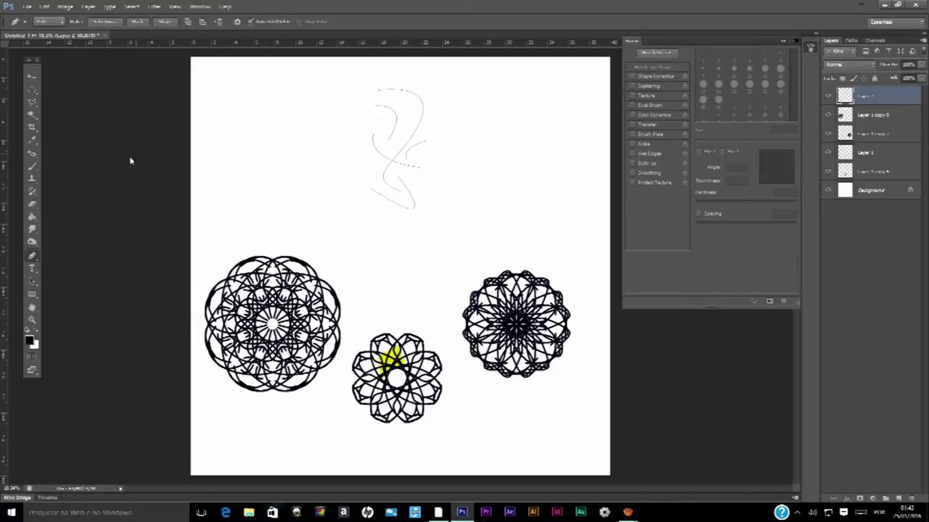
pyautogui.click(32, 168)
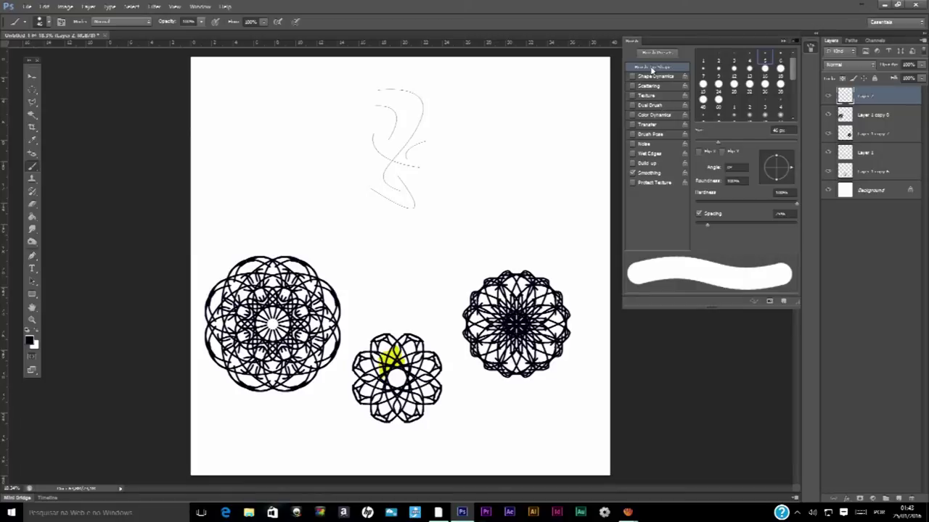
pyautogui.click(654, 76)
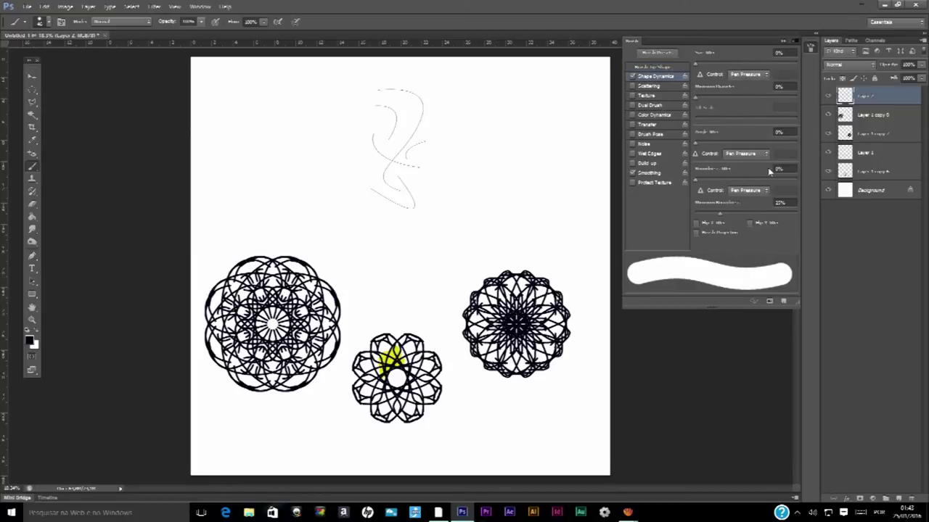
pyautogui.click(784, 41)
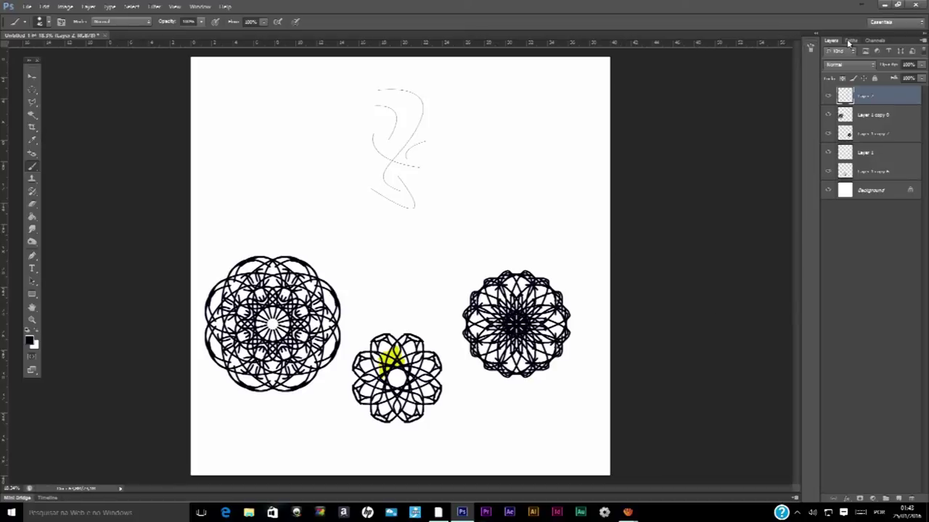
# Stroke the work path with the Brush, simulating pressure for tapered black lines.
pyautogui.click(849, 42)
pyautogui.rightClick(854, 55)
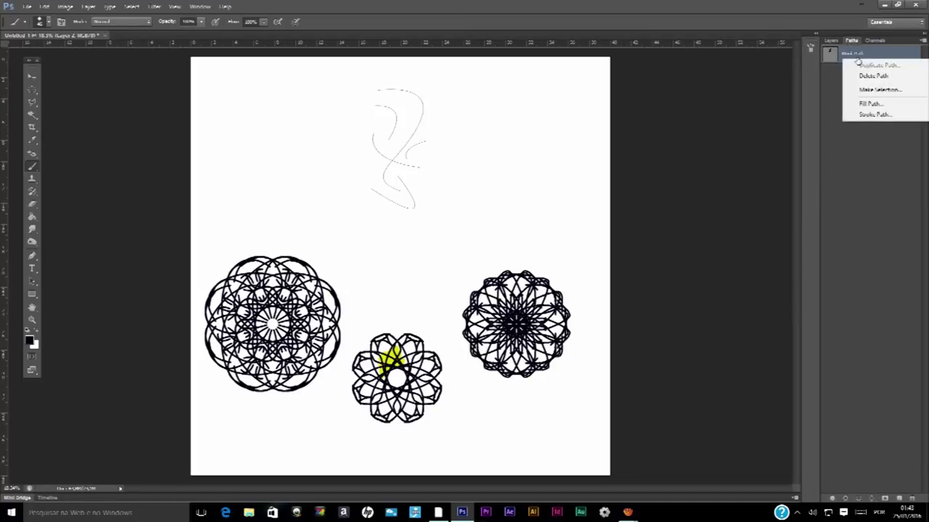
pyautogui.click(870, 114)
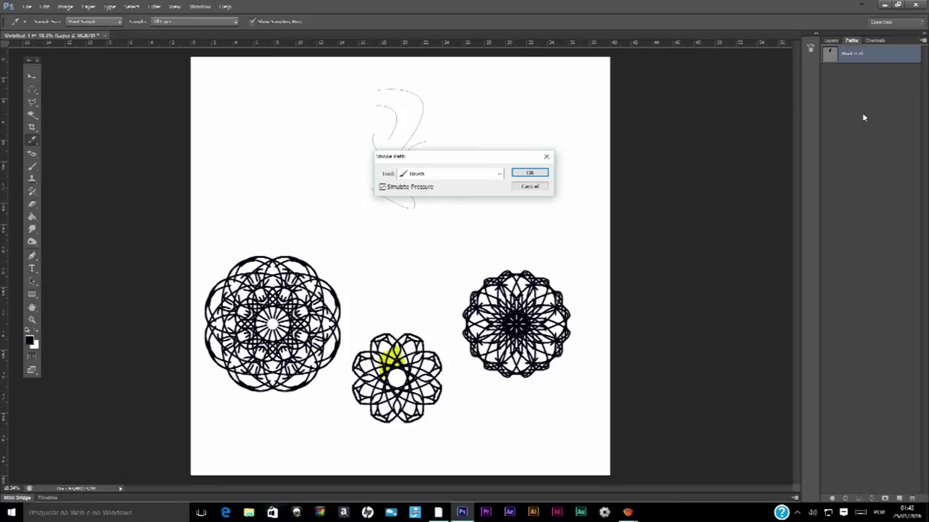
pyautogui.click(524, 174)
# Delete the work path and duplicate the flourish layer.
pyautogui.rightClick(853, 54)
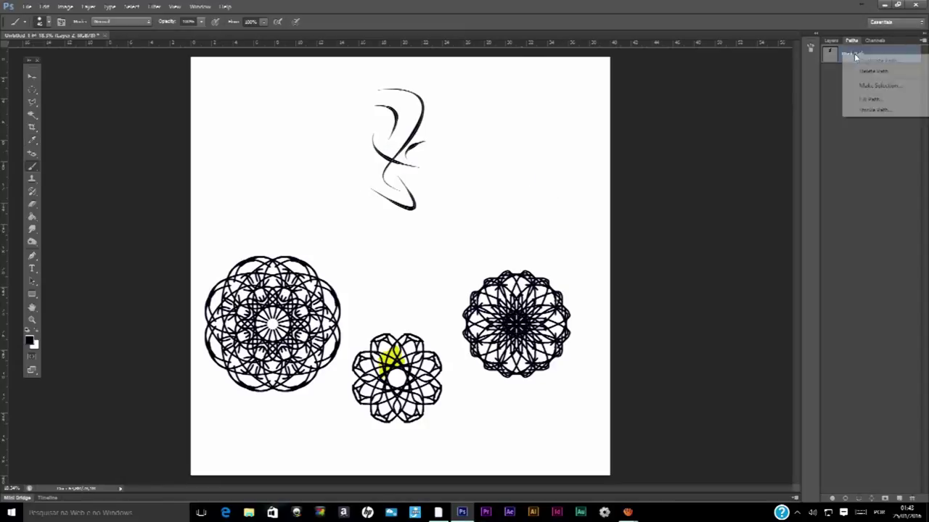
pyautogui.click(861, 72)
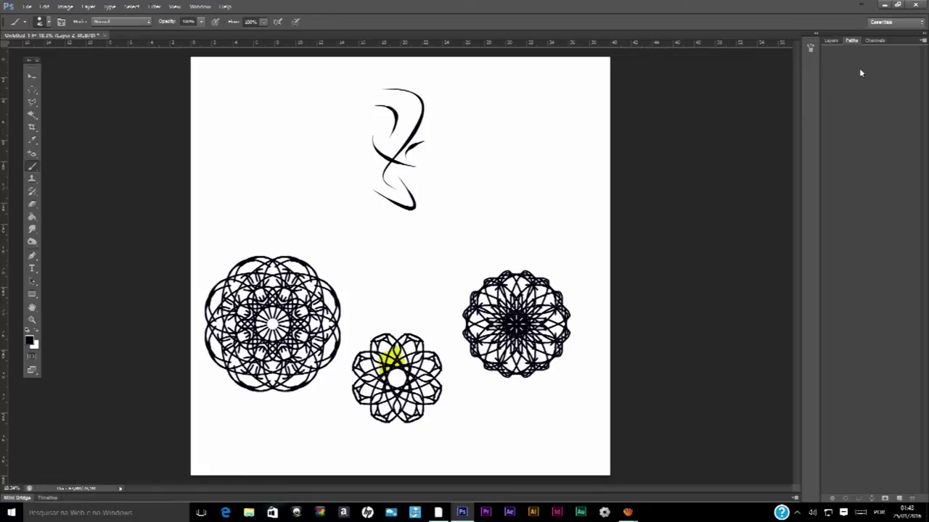
pyautogui.click(831, 41)
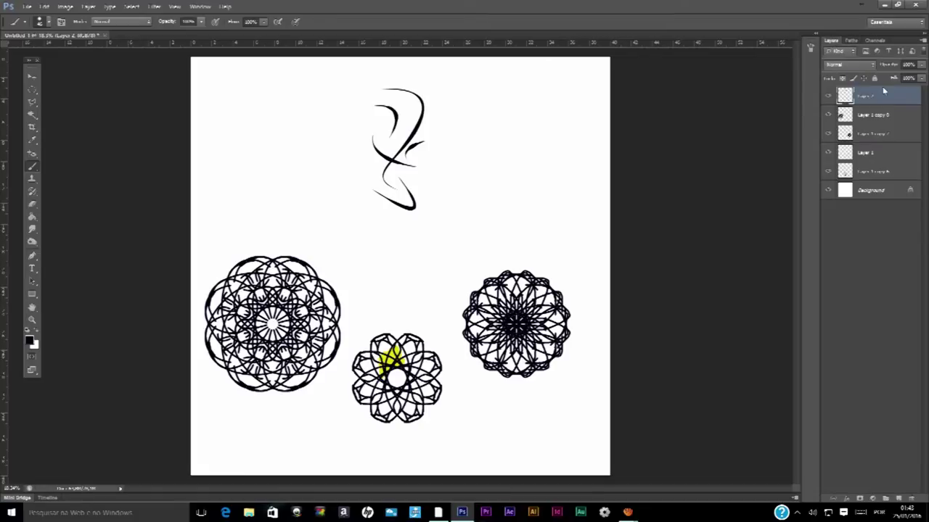
pyautogui.moveTo(899, 492); pyautogui.dragTo(886, 498)
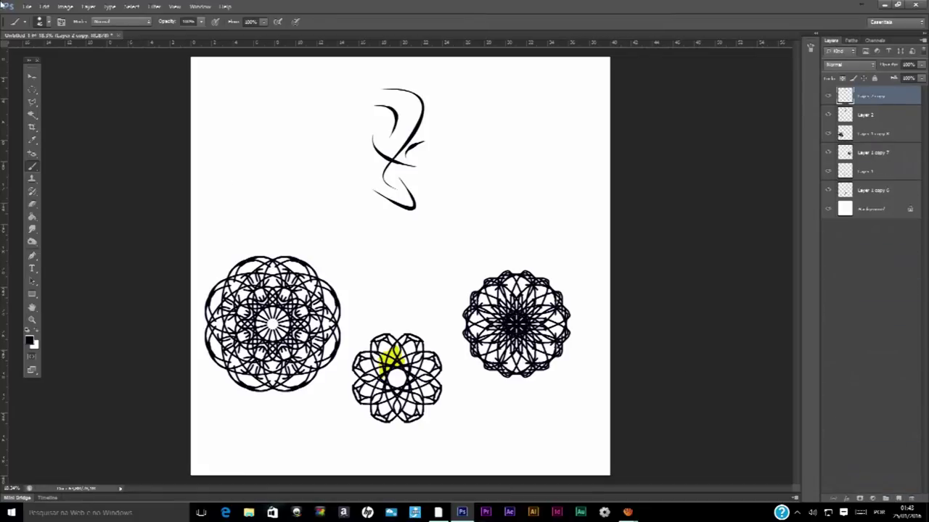
# Flip the flourish copy horizontally, then duplicate both halves and flip that pair vertically.
pyautogui.click(45, 6)
pyautogui.moveTo(60, 196)
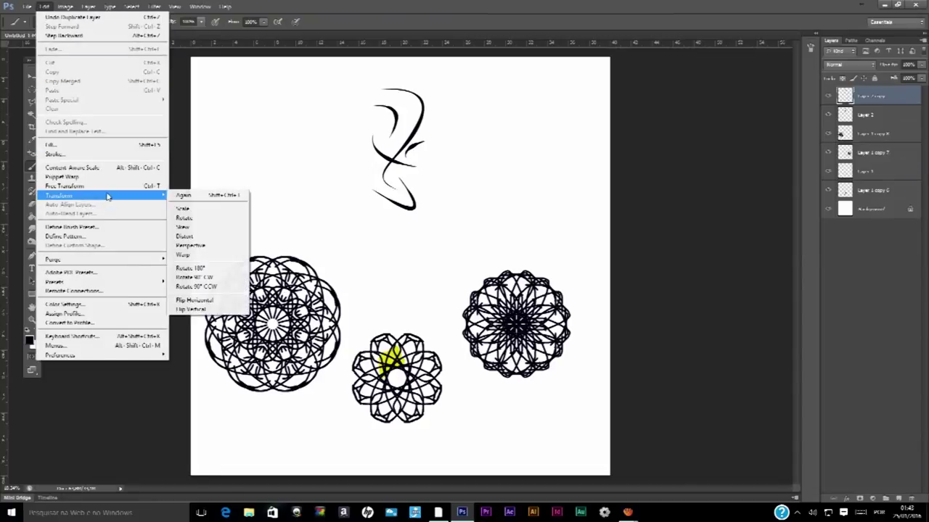
pyautogui.click(206, 300)
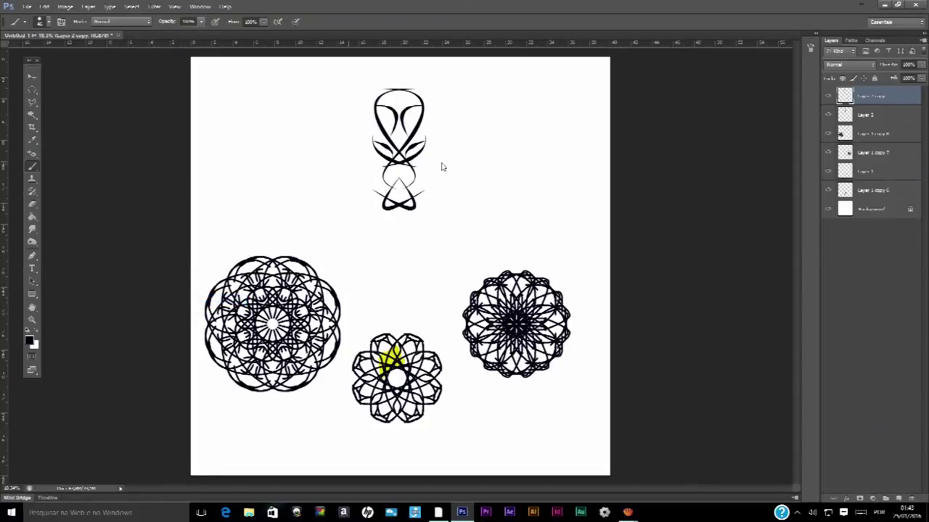
pyautogui.keyDown('shift'); pyautogui.click(870, 115); pyautogui.keyUp('shift')
pyautogui.moveTo(908, 112)
pyautogui.mouseDown()
pyautogui.moveTo(870, 385)
pyautogui.moveTo(886, 499)
pyautogui.mouseUp()
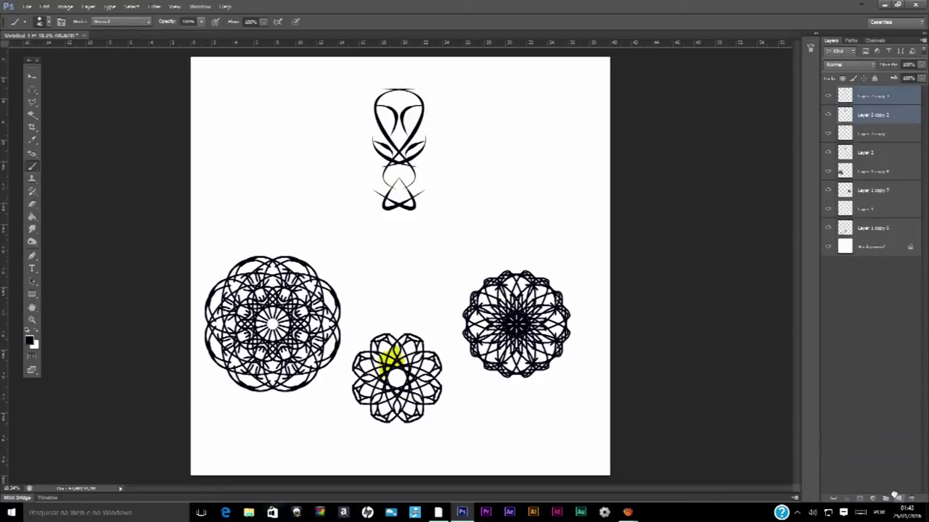
pyautogui.click(45, 6)
pyautogui.moveTo(80, 195)
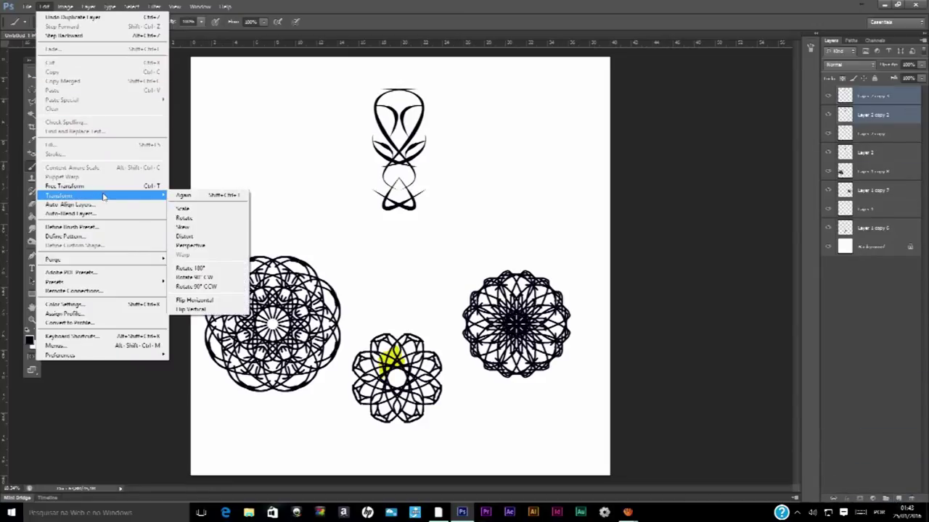
pyautogui.click(218, 309)
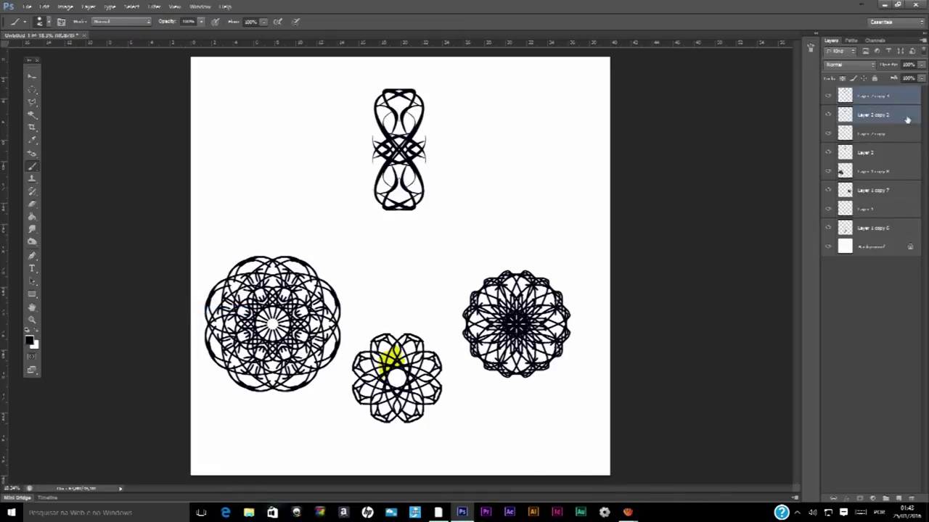
# Merge the four flourish layers into one and duplicate the merged layer.
pyautogui.keyDown('shift'); pyautogui.click(876, 153); pyautogui.keyUp('shift')
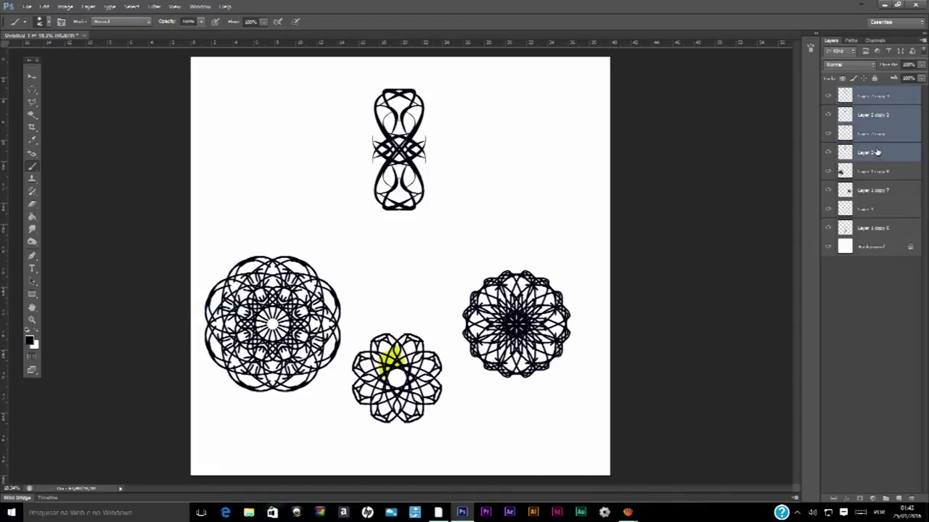
pyautogui.hotkey('ctrl', 'e')
pyautogui.moveTo(894, 97); pyautogui.dragTo(903, 498)
pyautogui.click(45, 5)
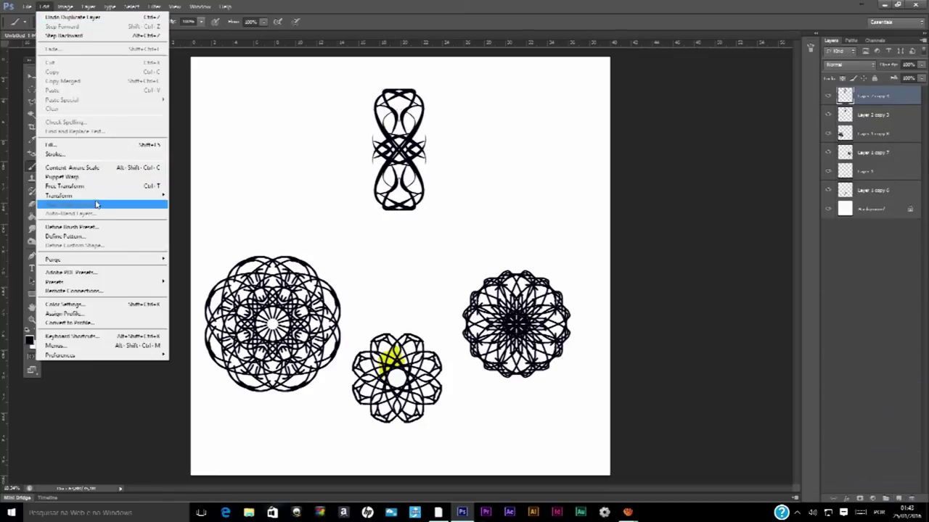
pyautogui.moveTo(60, 195)
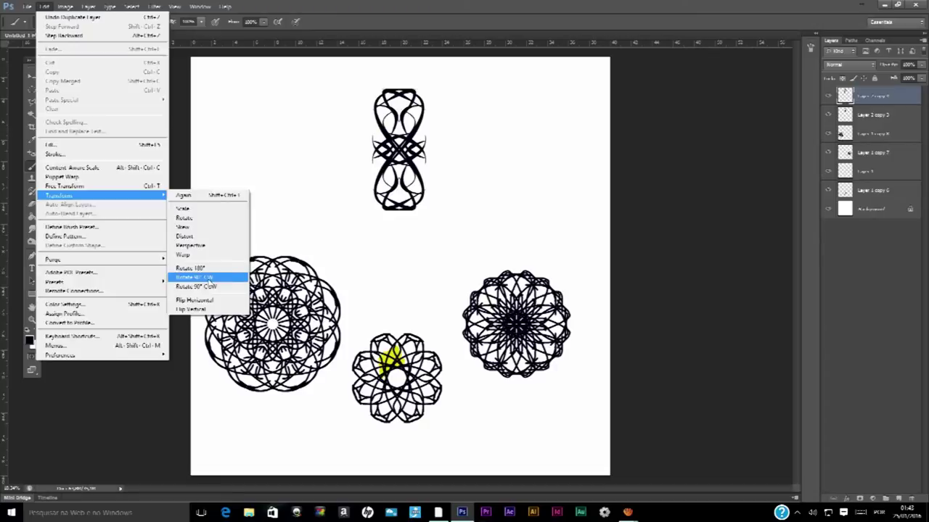
# Rotate the flourish 90° clockwise, then duplicate it and rotate the copy 45°.
pyautogui.click(209, 279)
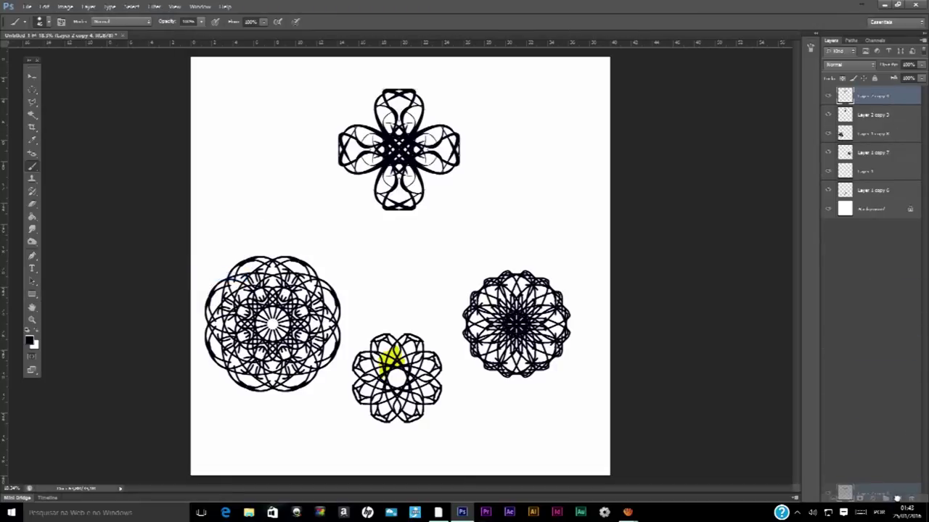
pyautogui.moveTo(845, 95); pyautogui.dragTo(898, 499)
pyautogui.click(45, 5)
pyautogui.moveTo(79, 196)
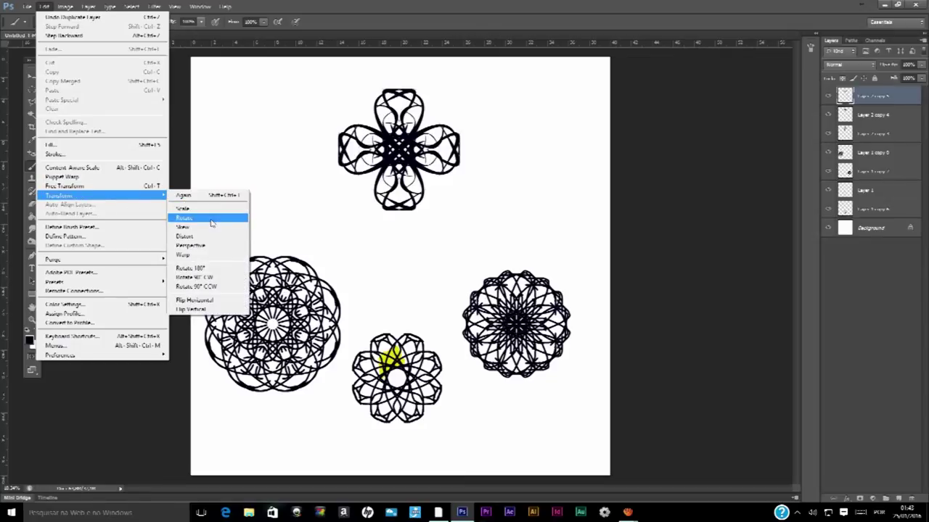
pyautogui.click(210, 217)
pyautogui.click(226, 21)
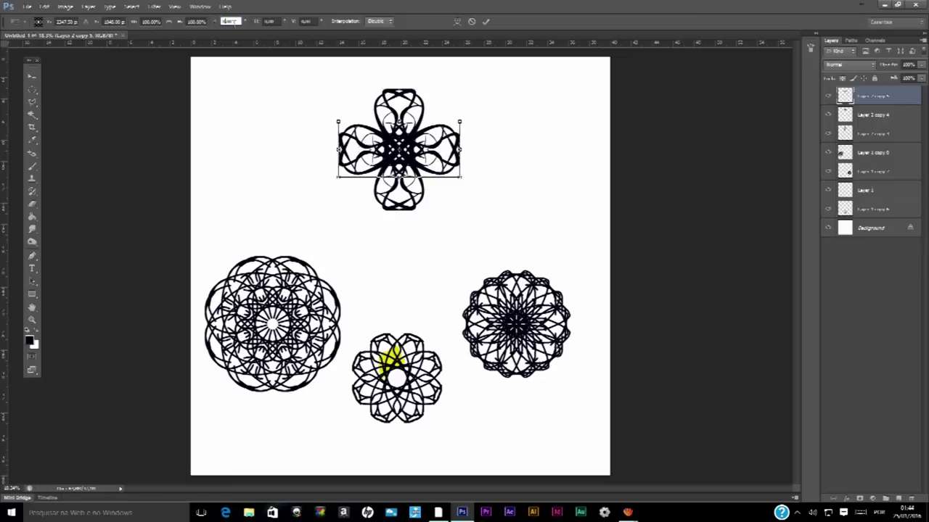
pyautogui.write('45')
pyautogui.press('Return')
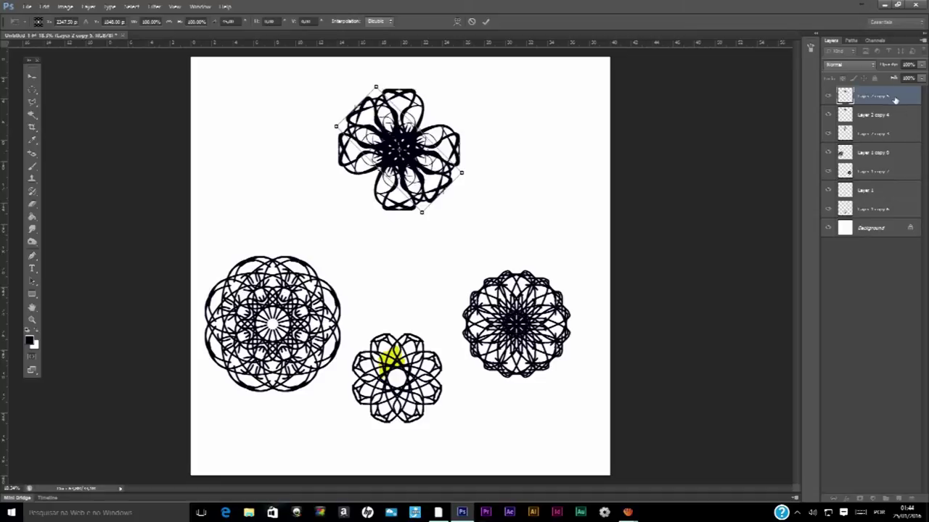
pyautogui.press('Return')
# Duplicate the rotated flourish layer and flip the new copy horizontally.
pyautogui.press('b')
pyautogui.moveTo(885, 100); pyautogui.dragTo(898, 499)
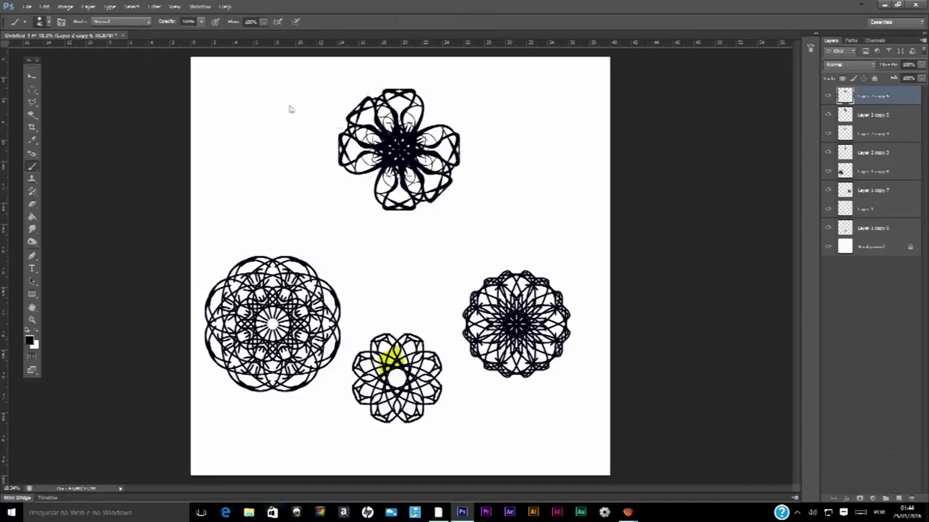
pyautogui.click(44, 6)
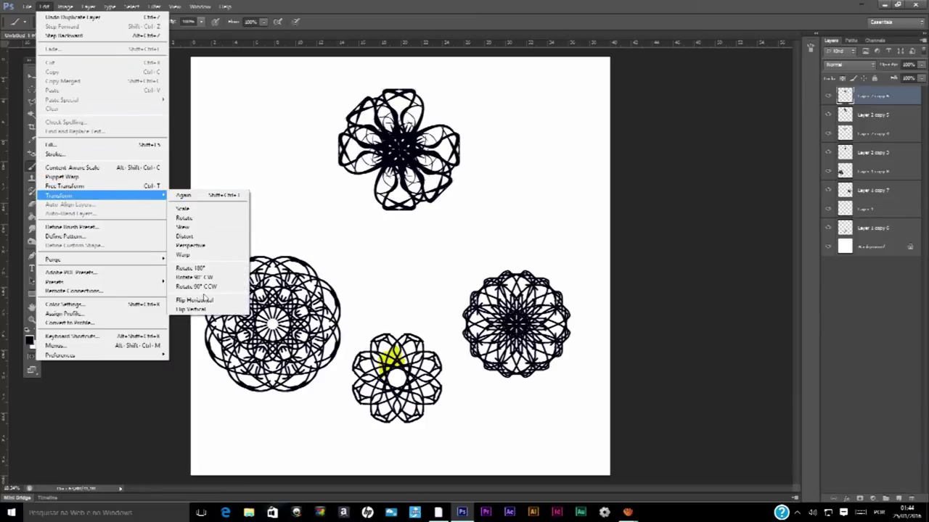
pyautogui.click(194, 298)
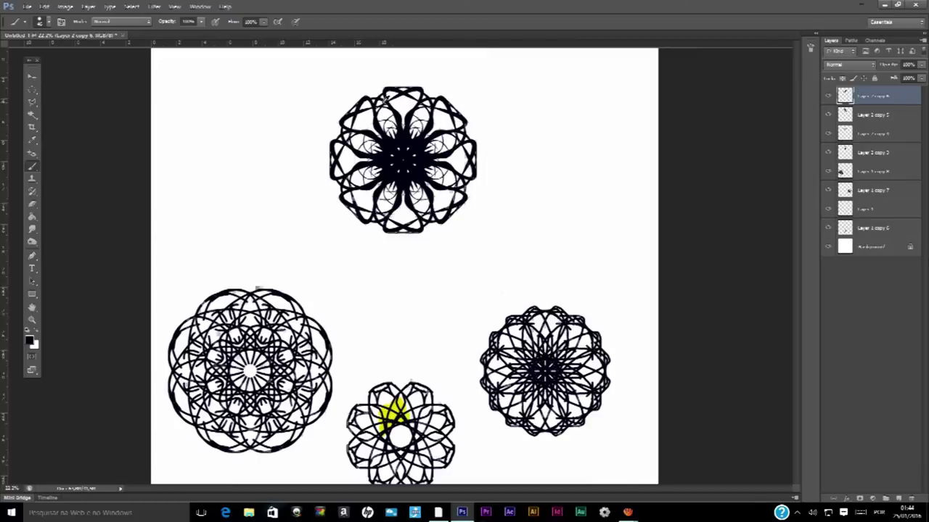
pyautogui.scroll(3, 384, 109)
pyautogui.scroll(1, 431, 251)
pyautogui.scroll(-2, 464, 196)
pyautogui.scroll(-1, 435, 211)
pyautogui.scroll(1, 407, 240)
pyautogui.scroll(2, 295, 216)
pyautogui.scroll(1, 470, 180)
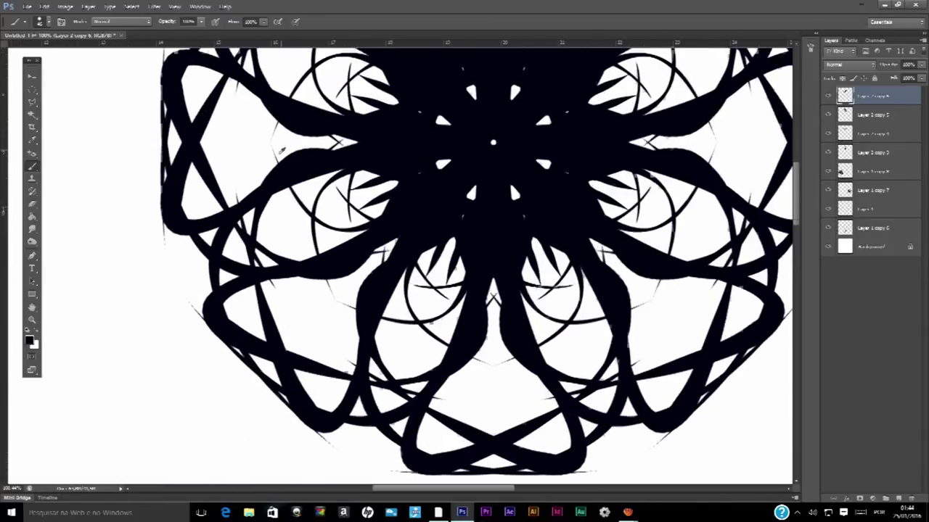
pyautogui.scroll(-1, 509, 181)
pyautogui.scroll(-2, 422, 166)
pyautogui.scroll(-1, 399, 148)
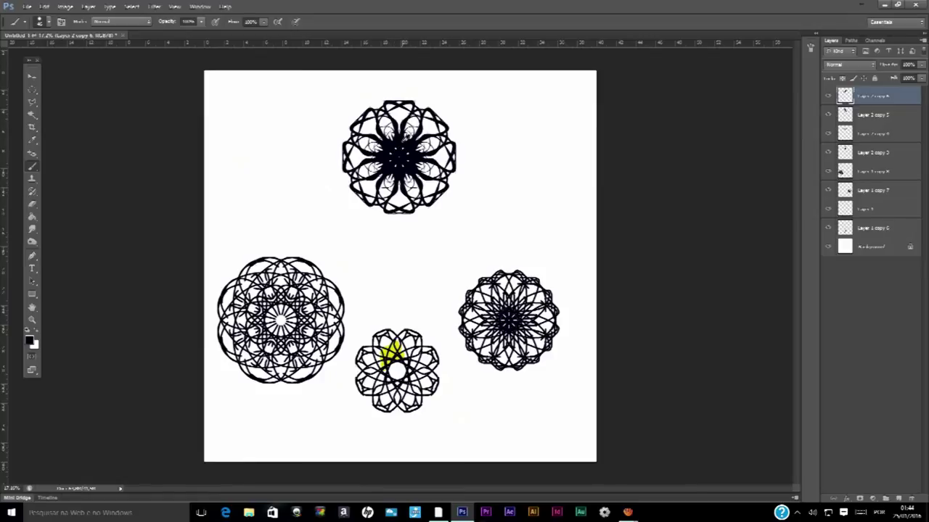
pyautogui.scroll(1, 401, 210)
pyautogui.scroll(-2, 399, 266)
pyautogui.scroll(-1, 400, 266)
pyautogui.scroll(2, 399, 265)
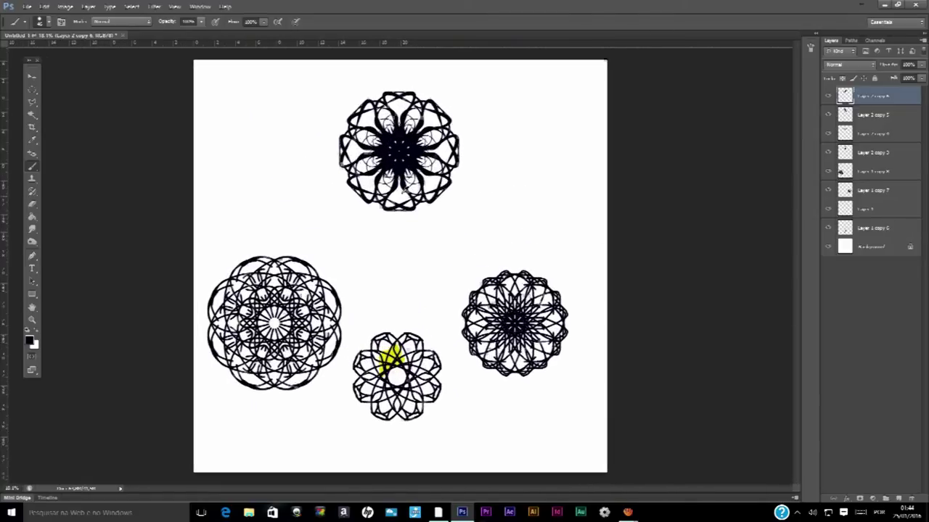
pyautogui.press('alt')
pyautogui.scroll(-1, 400, 265)
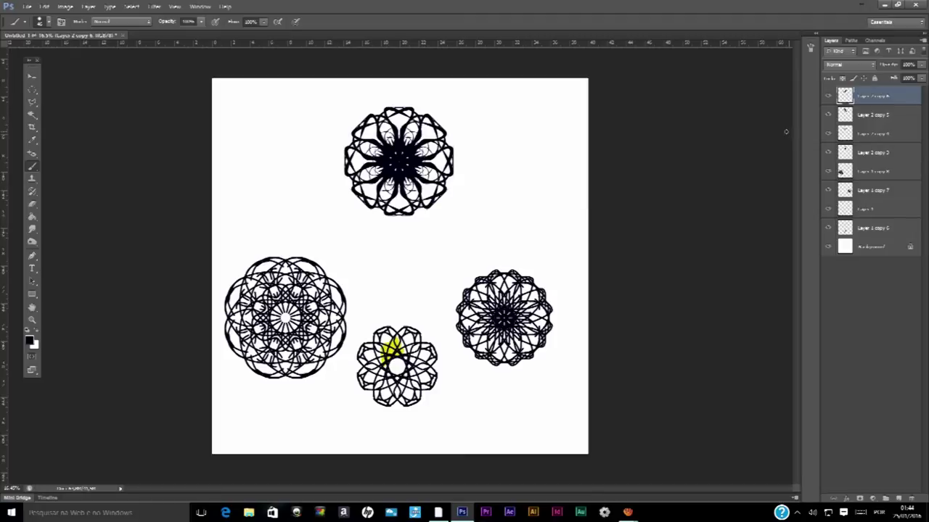
pyautogui.scroll(2, 435, 152)
pyautogui.scroll(2, 407, 163)
pyautogui.scroll(2, 393, 172)
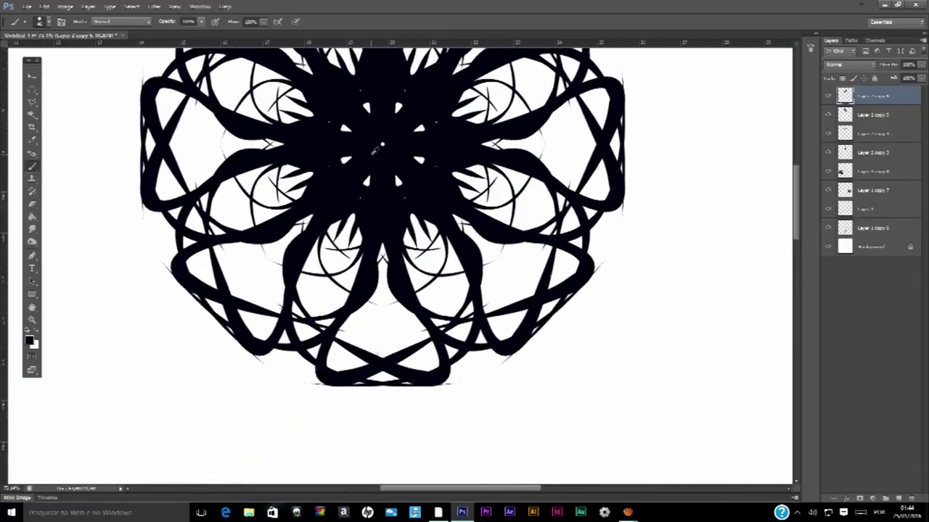
pyautogui.scroll(-3, 394, 172)
pyautogui.scroll(-3, 394, 172)
pyautogui.scroll(-1, 394, 246)
pyautogui.scroll(1, 394, 246)
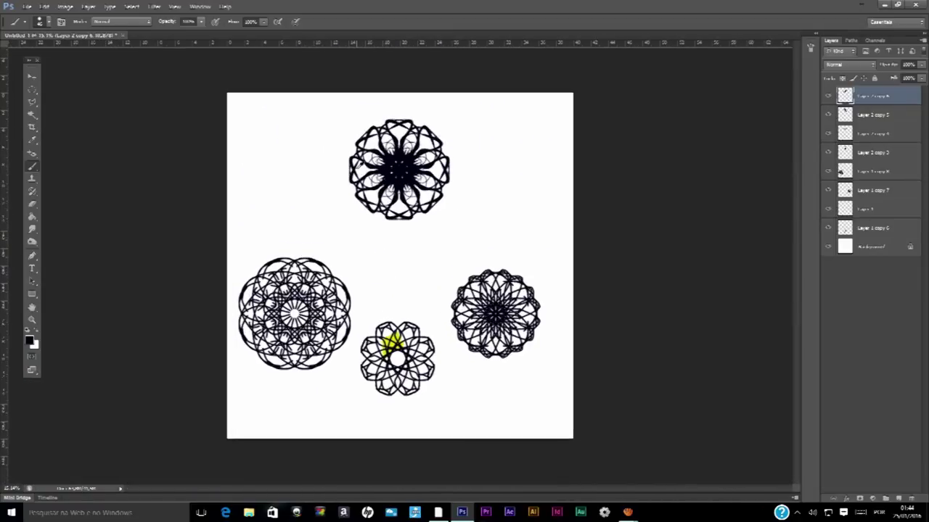
pyautogui.scroll(1, 394, 247)
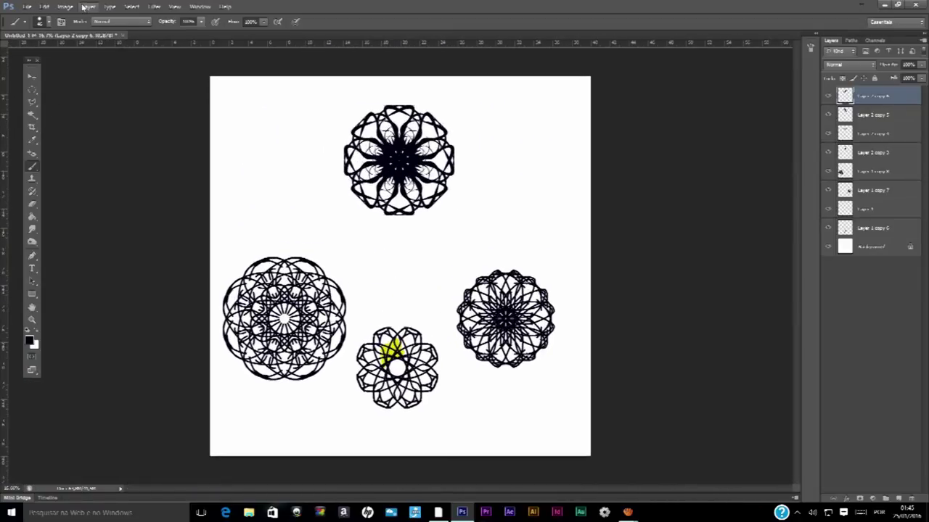
pyautogui.click(44, 6)
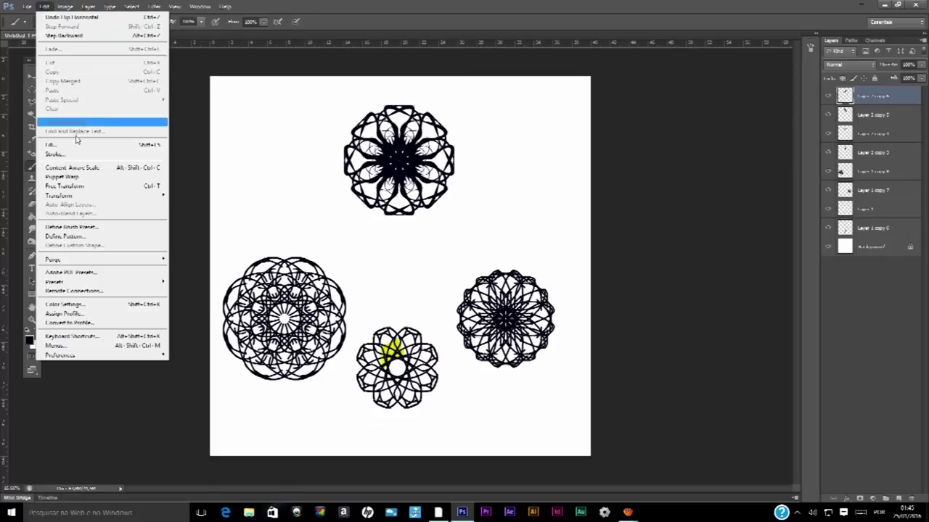
pyautogui.moveTo(59, 196)
pyautogui.click(201, 220)
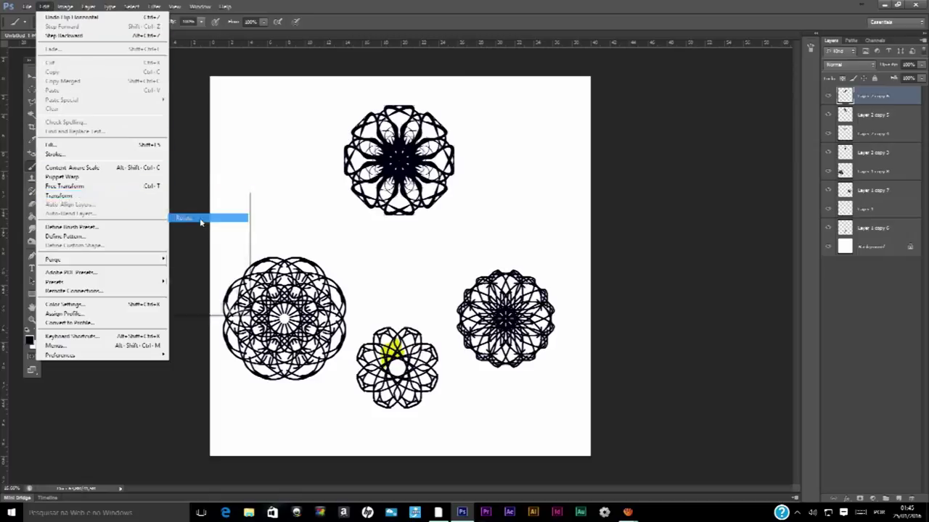
pyautogui.moveTo(479, 106); pyautogui.dragTo(475, 95)
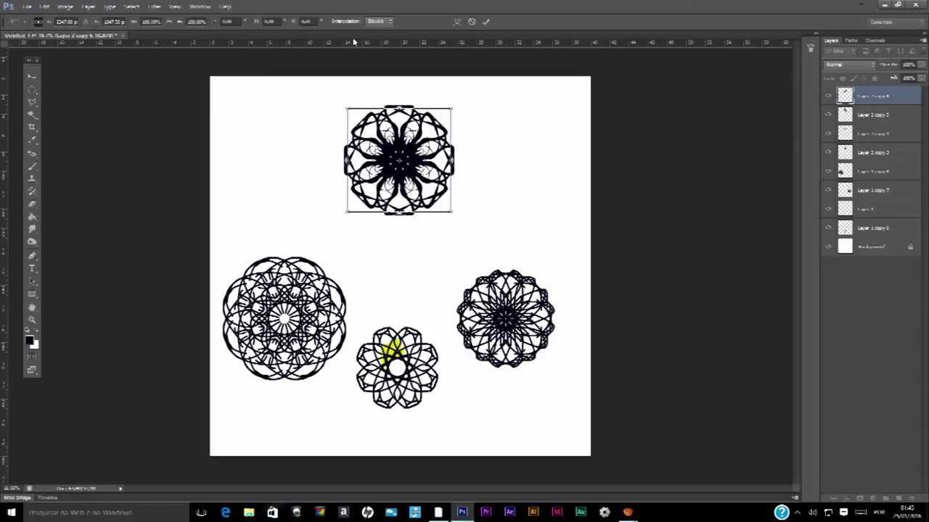
pyautogui.press('Return')
pyautogui.press('b')
pyautogui.scroll(5, 377, 143)
pyautogui.scroll(-3, 377, 142)
pyautogui.scroll(-3, 378, 142)
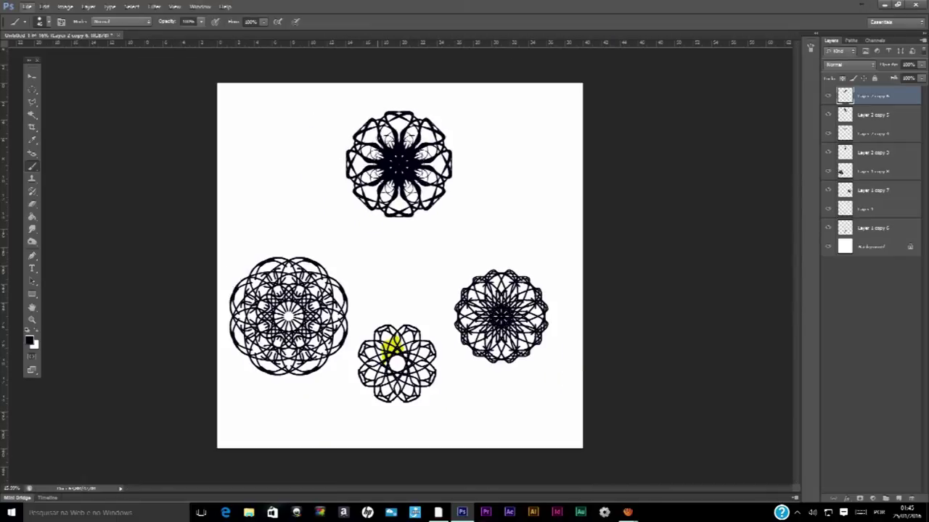
pyautogui.scroll(1, 377, 145)
pyautogui.scroll(2, 377, 145)
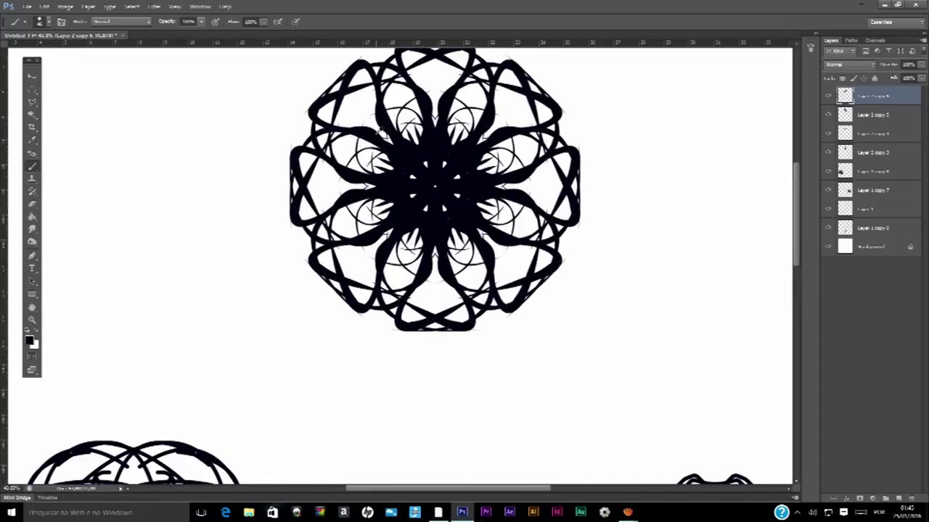
pyautogui.scroll(2, 377, 145)
pyautogui.scroll(1, 379, 129)
pyautogui.scroll(-2, 378, 128)
pyautogui.scroll(-1, 378, 128)
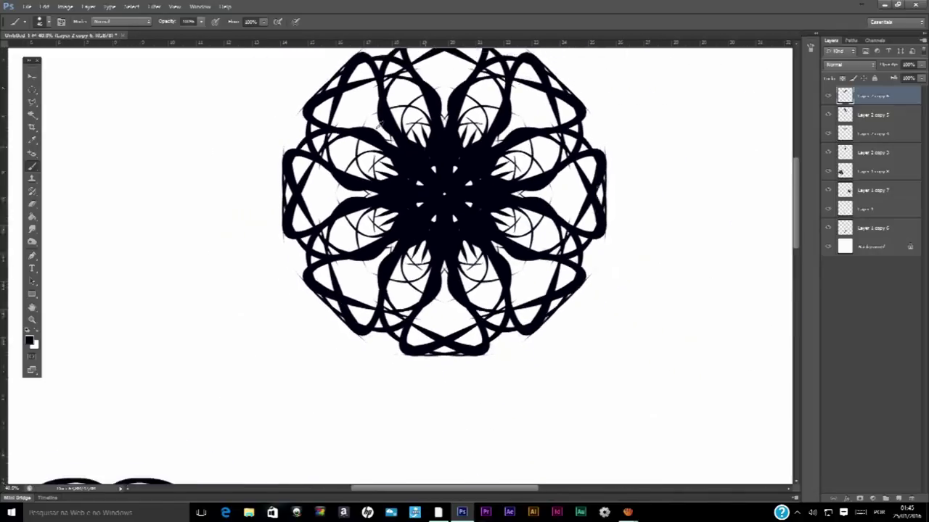
pyautogui.scroll(-1, 379, 128)
pyautogui.scroll(-1, 379, 129)
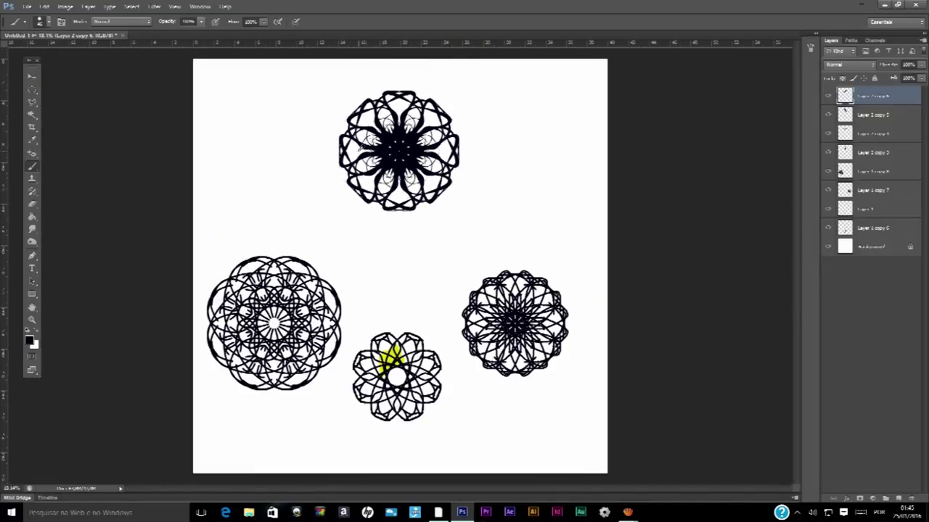
pyautogui.scroll(1, 431, 87)
pyautogui.scroll(2, 431, 87)
pyautogui.scroll(1, 424, 124)
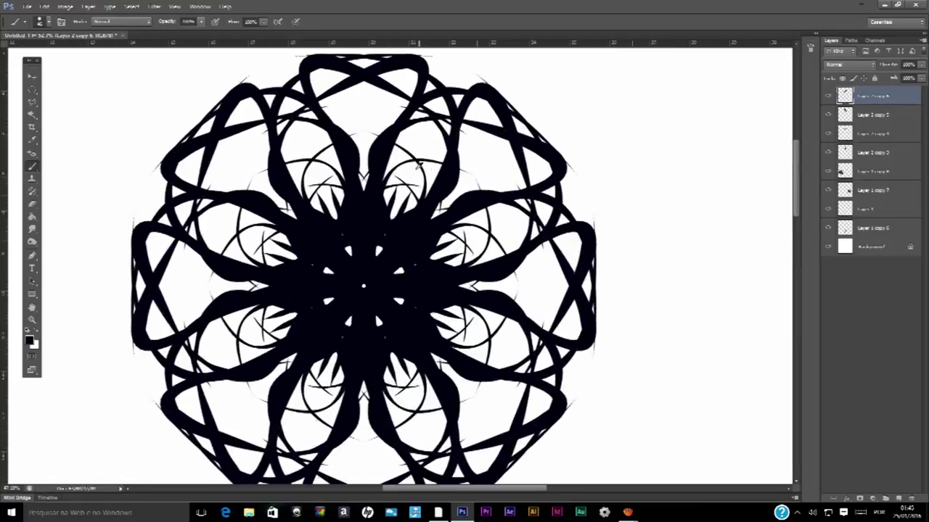
pyautogui.scroll(-2, 419, 158)
pyautogui.scroll(-1, 419, 158)
pyautogui.scroll(1, 417, 218)
pyautogui.scroll(3, 416, 290)
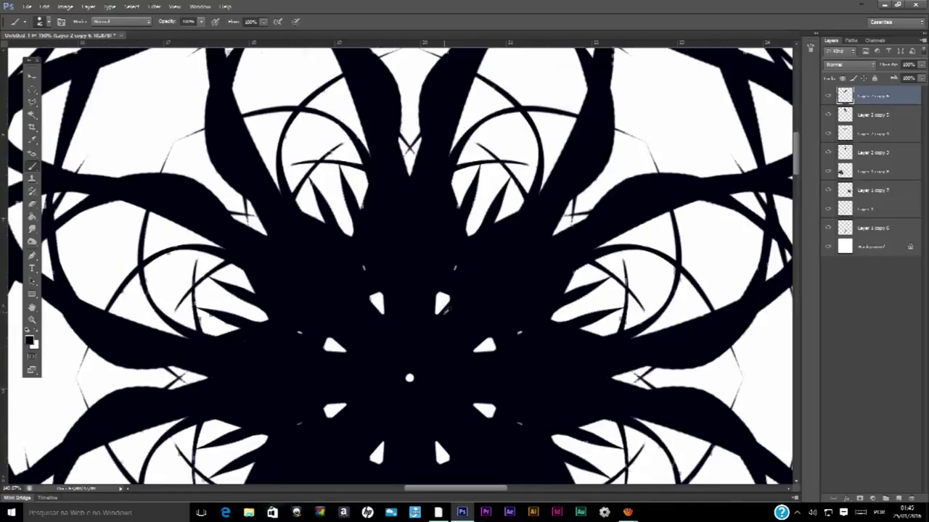
pyautogui.scroll(1, 416, 320)
pyautogui.scroll(3, 416, 320)
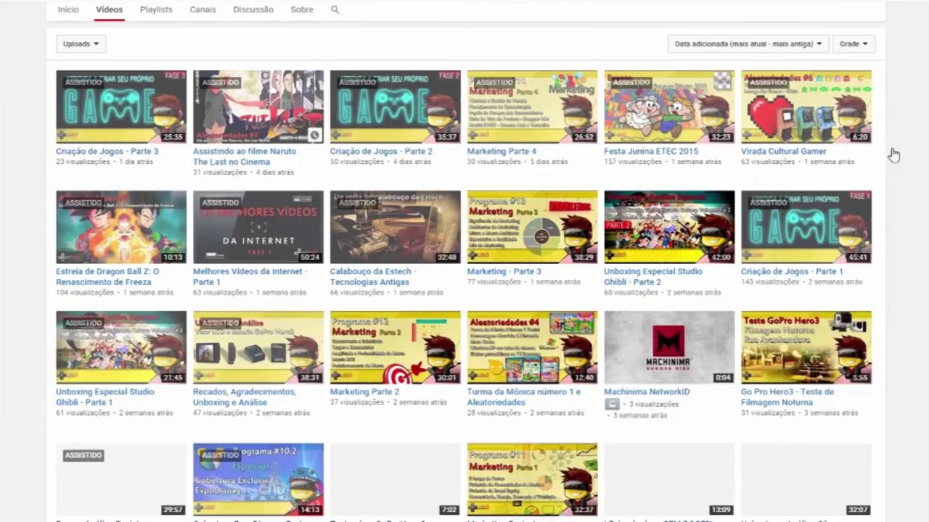
# Load more of the channel's videos with Carregar mais, then scroll back up.
pyautogui.scroll(-1, 491, 436)
pyautogui.scroll(-3, 491, 435)
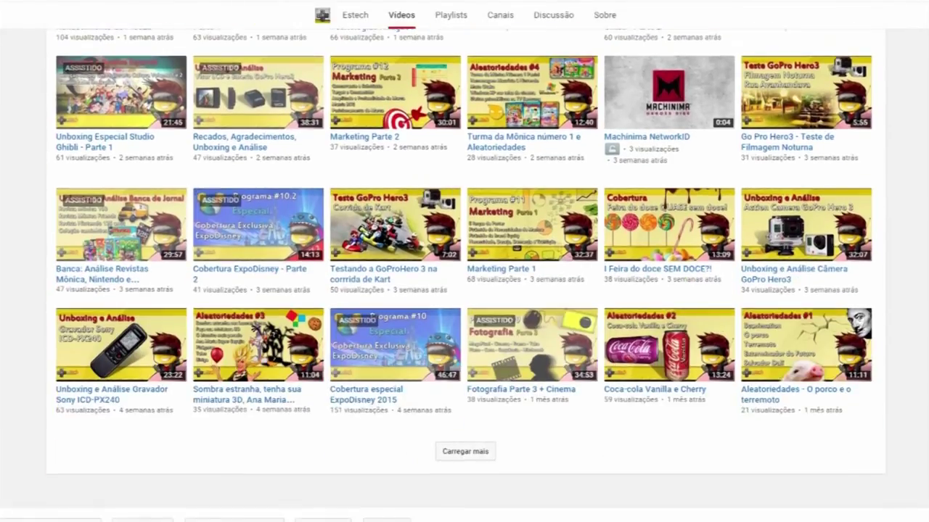
pyautogui.click(479, 439)
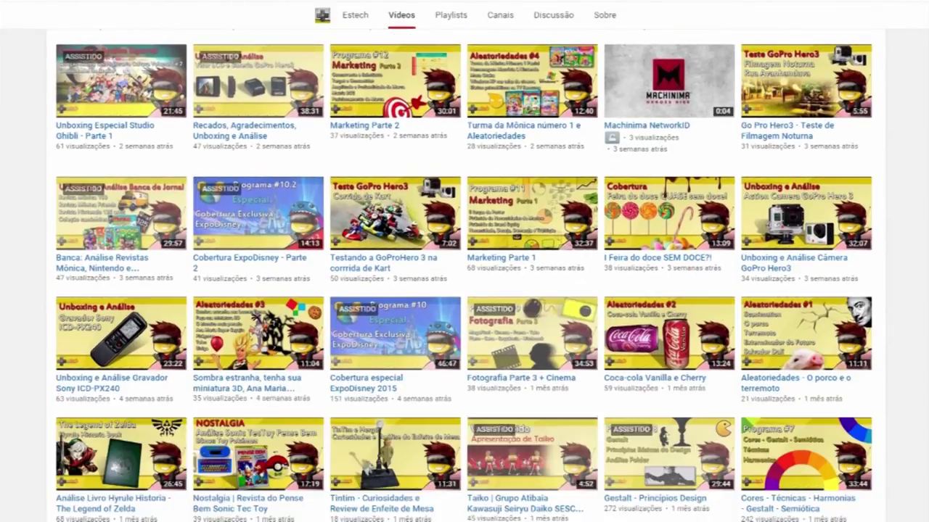
pyautogui.scroll(-2, 533, 423)
pyautogui.scroll(-3, 533, 423)
pyautogui.scroll(-2, 533, 423)
pyautogui.scroll(2, 464, 290)
pyautogui.scroll(5, 464, 290)
pyautogui.scroll(2, 465, 290)
pyautogui.scroll(3, 464, 291)
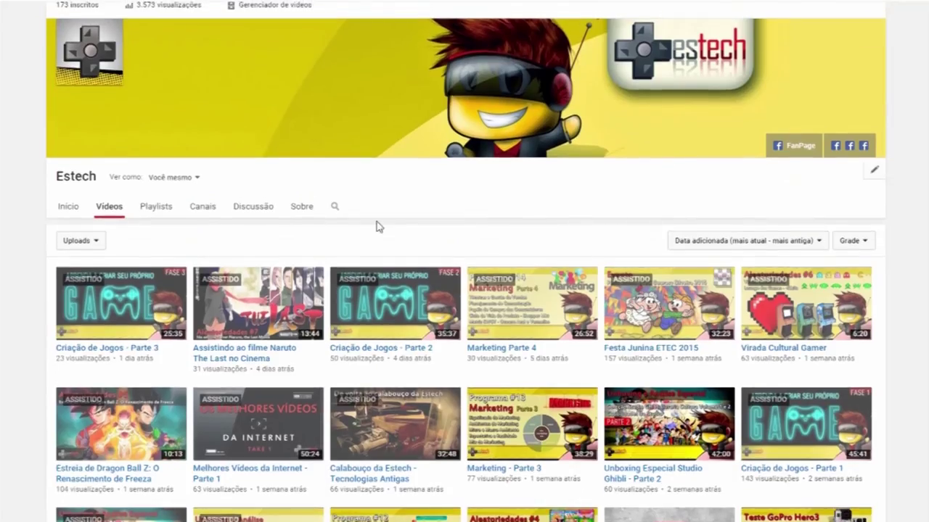
# Open the Playlists tab and bring up sharing options for the Naruto video post.
pyautogui.click(149, 211)
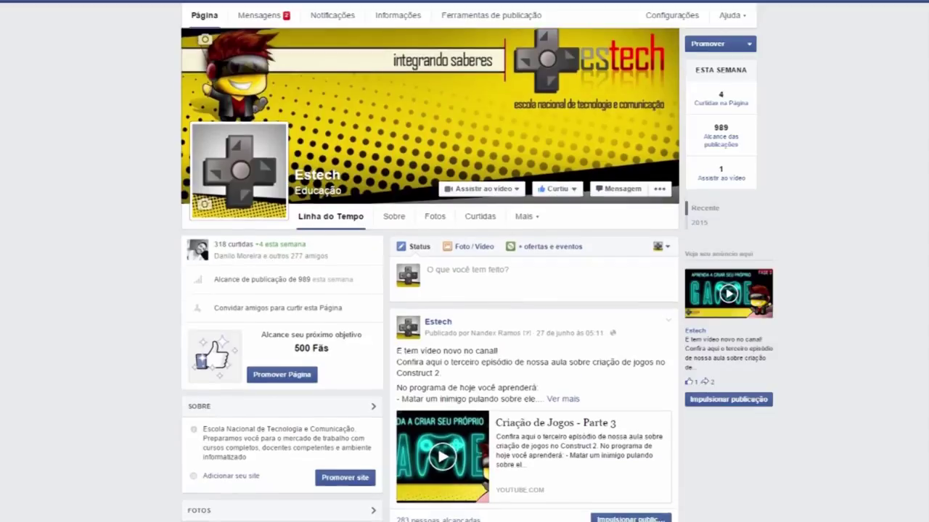
pyautogui.scroll(-3, 464, 290)
pyautogui.scroll(-1, 465, 290)
pyautogui.scroll(-1, 464, 290)
pyautogui.scroll(-1, 464, 290)
pyautogui.scroll(-2, 464, 290)
pyautogui.scroll(-1, 494, 423)
pyautogui.click(484, 421)
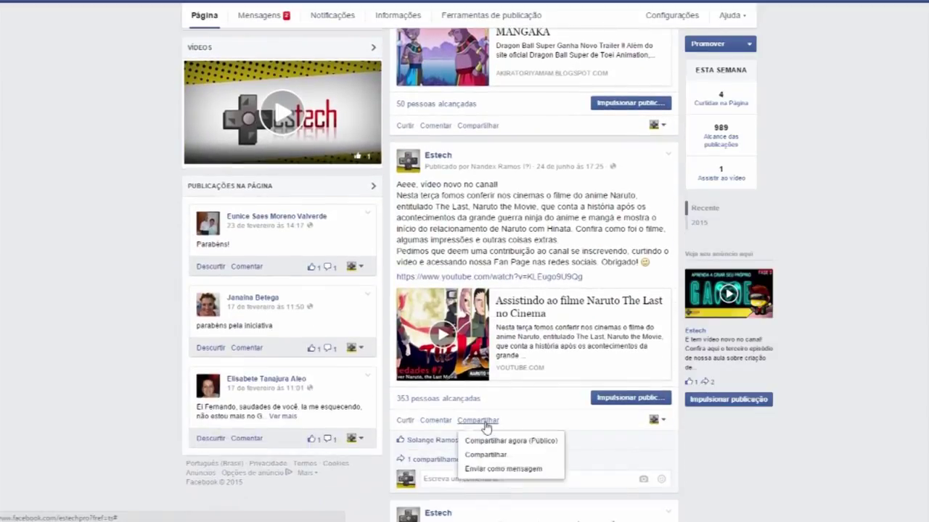